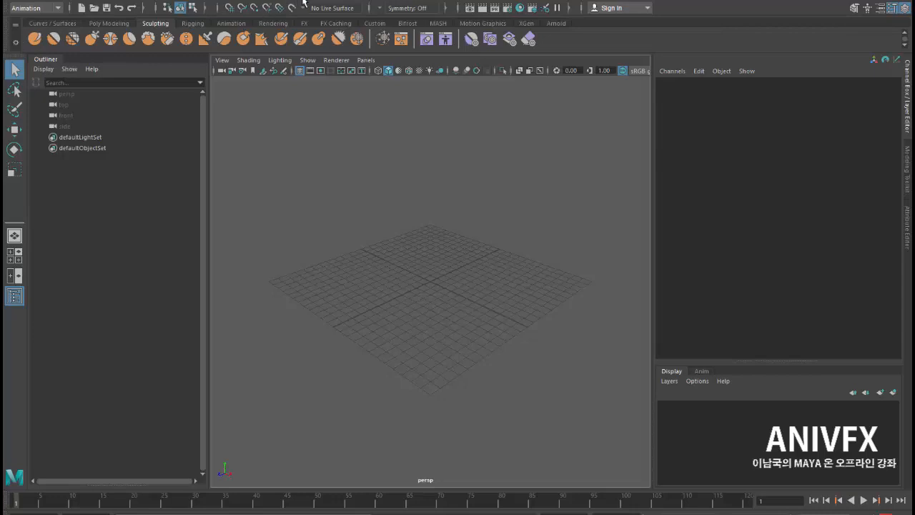
click(347, 2)
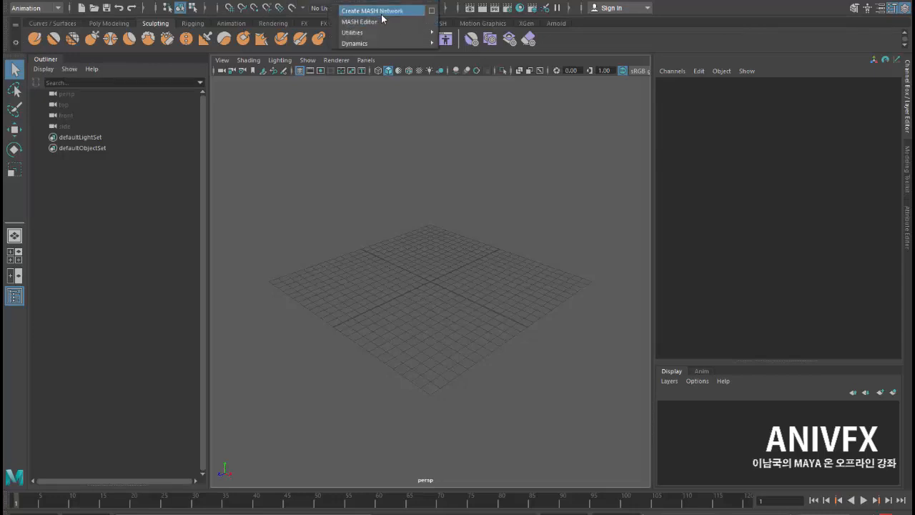
click(413, 134)
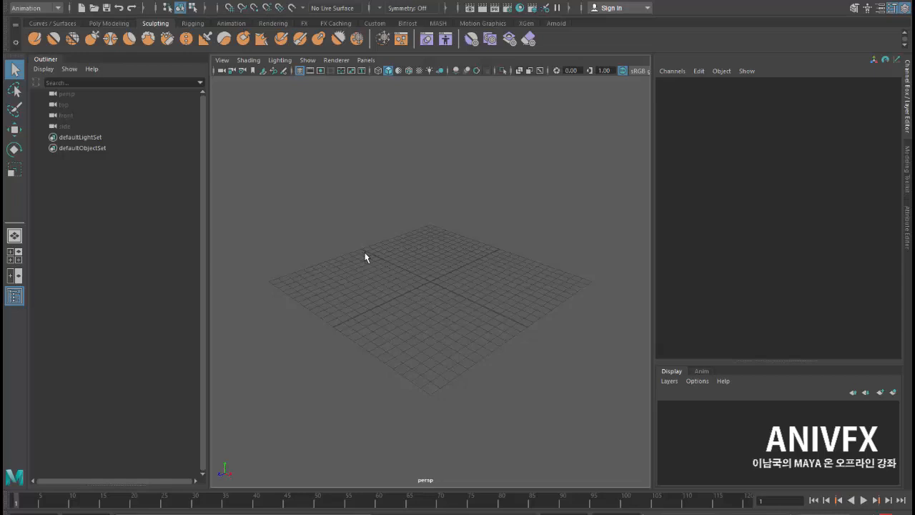
Step: Create a polygon plane and scale it uniformly to about 45.9
click(55, 1)
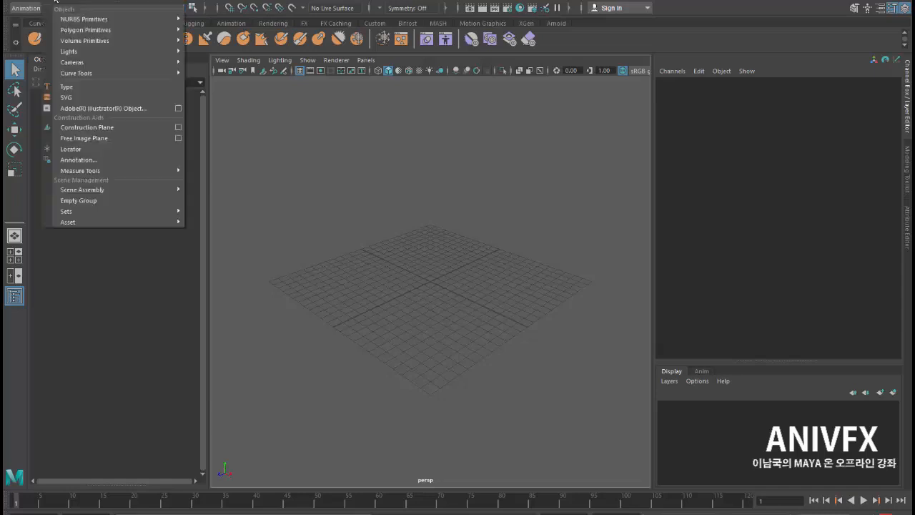
mouse_move(71, 30)
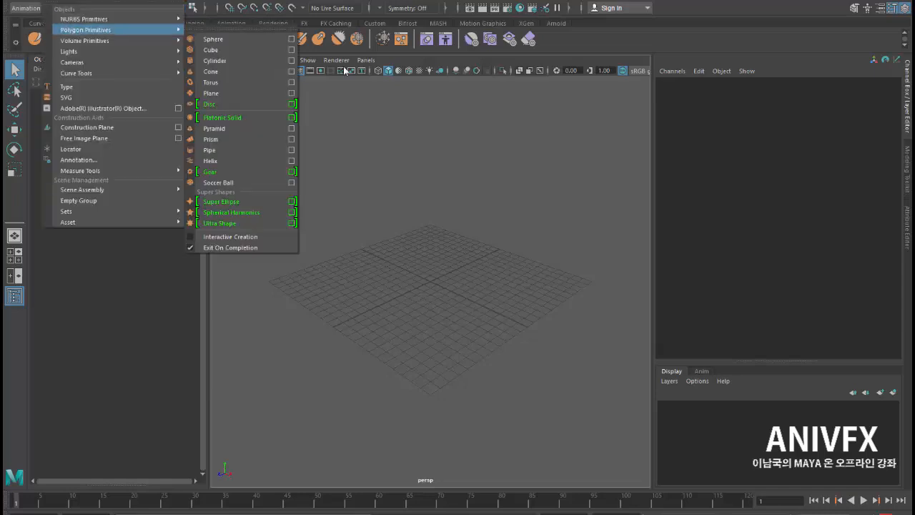
click(226, 90)
key(r)
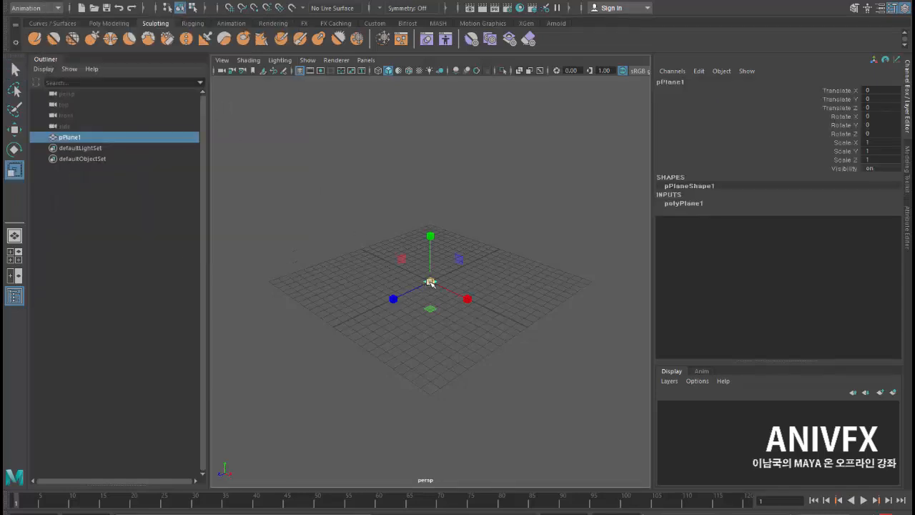
drag(431, 282, 763, 165)
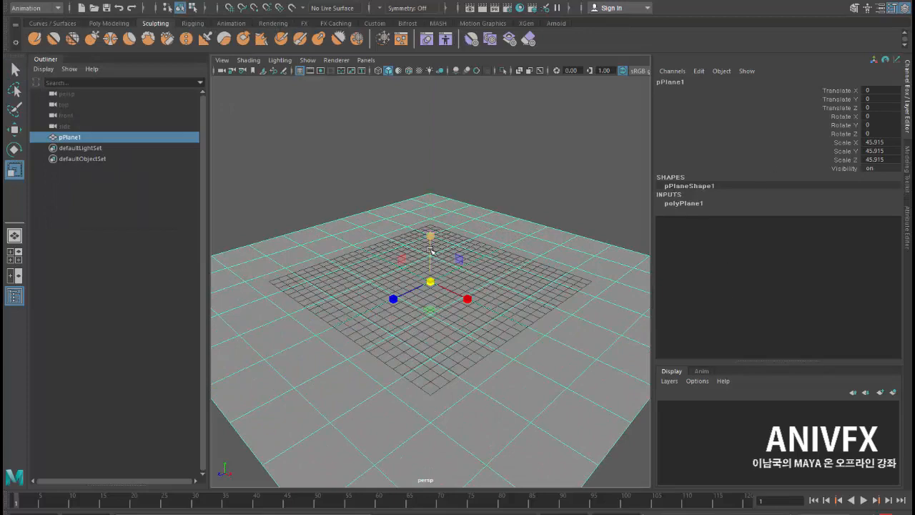
Step: Raise the plane along Y to about 1.03
key(w)
drag(429, 233, 433, 227)
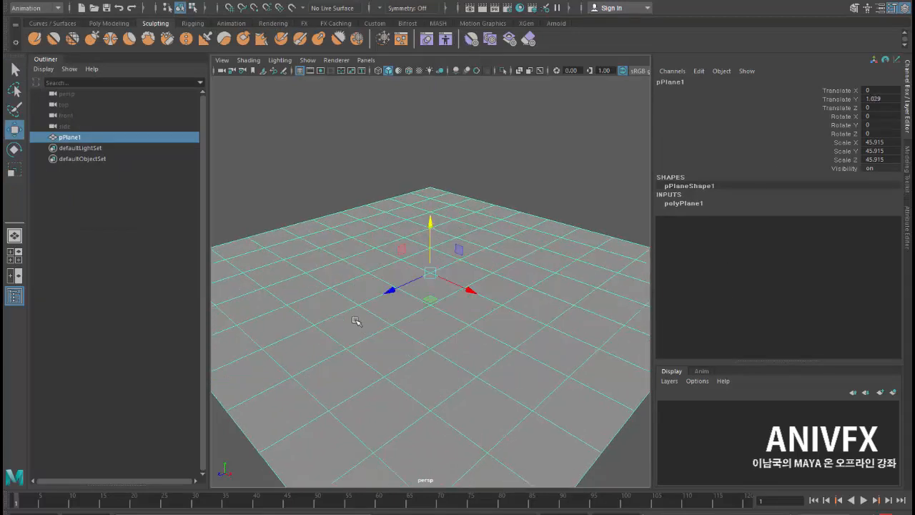
alt+drag(310, 300, 315, 323)
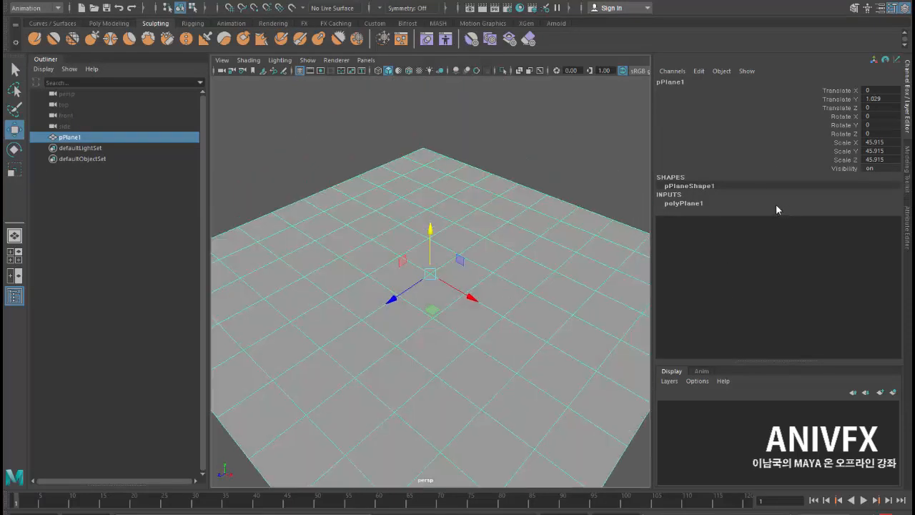
Step: Set both the width and height subdivisions of the plane to 26
click(691, 204)
drag(835, 229, 762, 248)
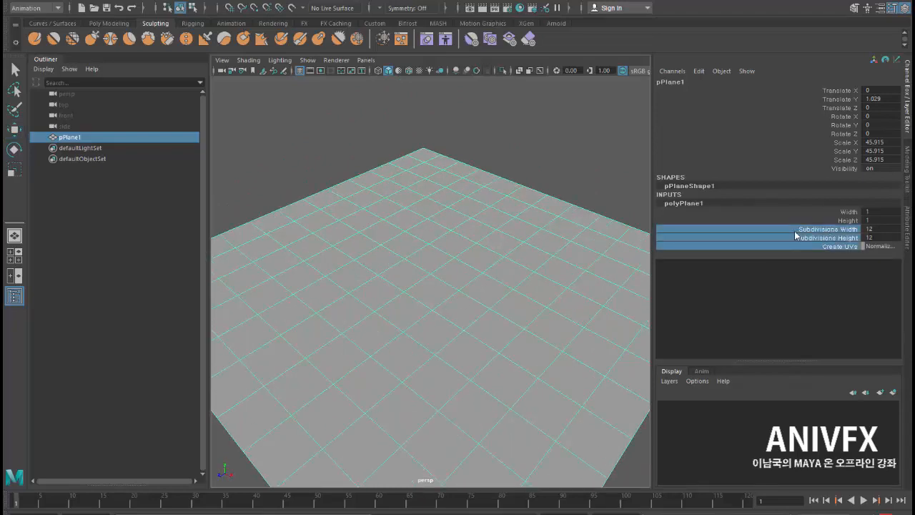
drag(822, 220, 799, 239)
middle_drag(341, 286, 497, 287)
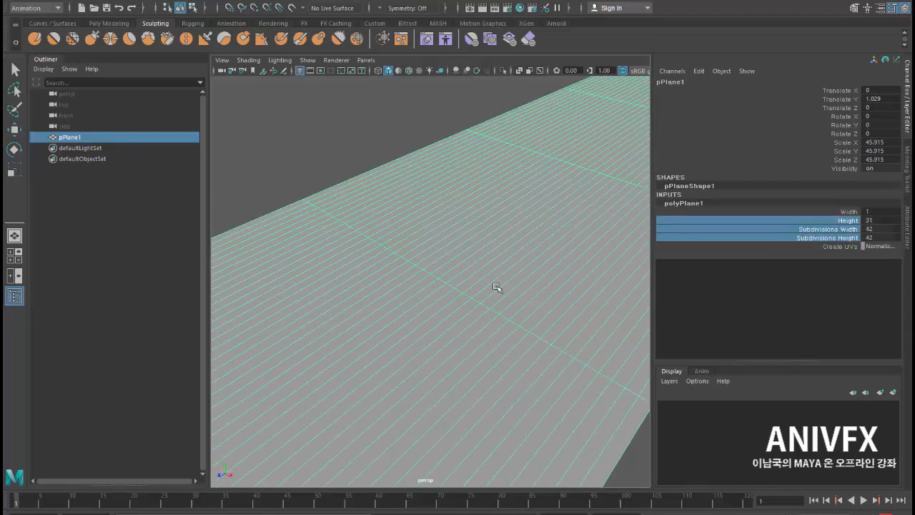
key(ctrl+z)
drag(819, 229, 821, 240)
middle_drag(379, 270, 437, 274)
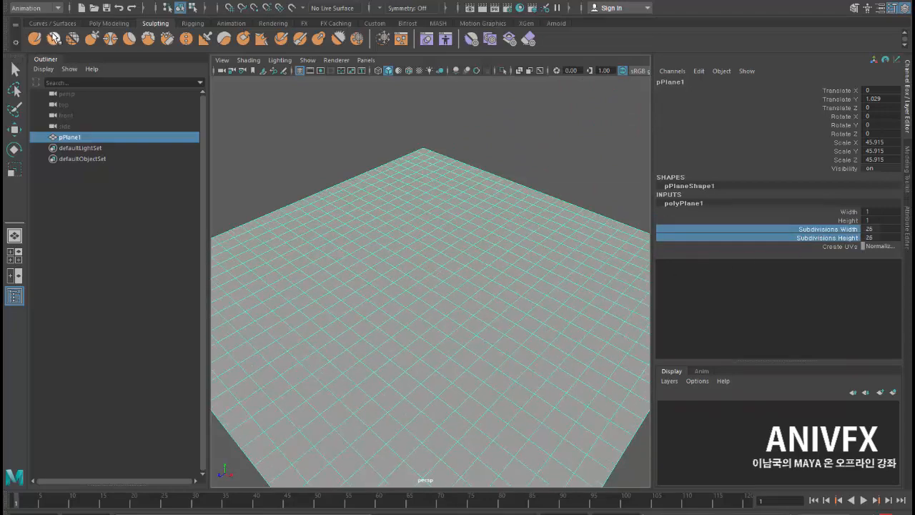
Step: Sculpt several soft hills across the middle of the plane with the Sculpt tool, adjusting the brush after a trial stroke
click(35, 39)
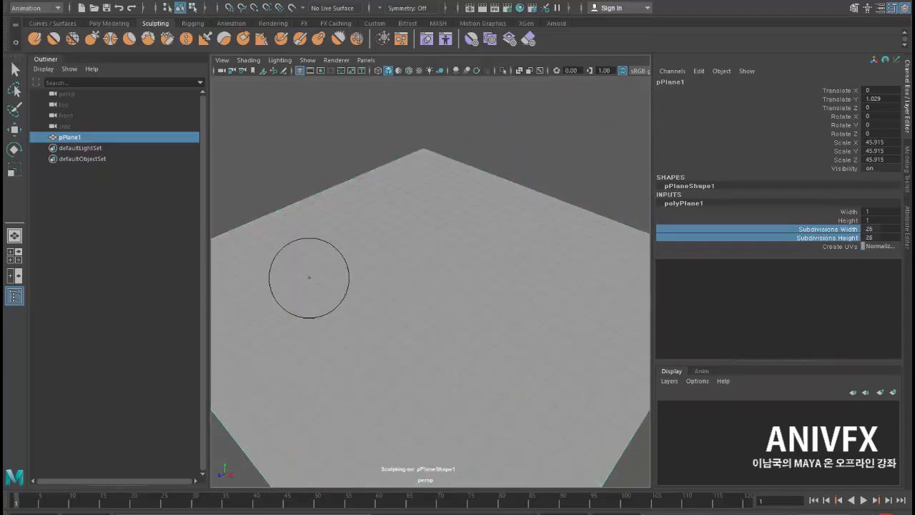
scroll(336, 295, down, 2)
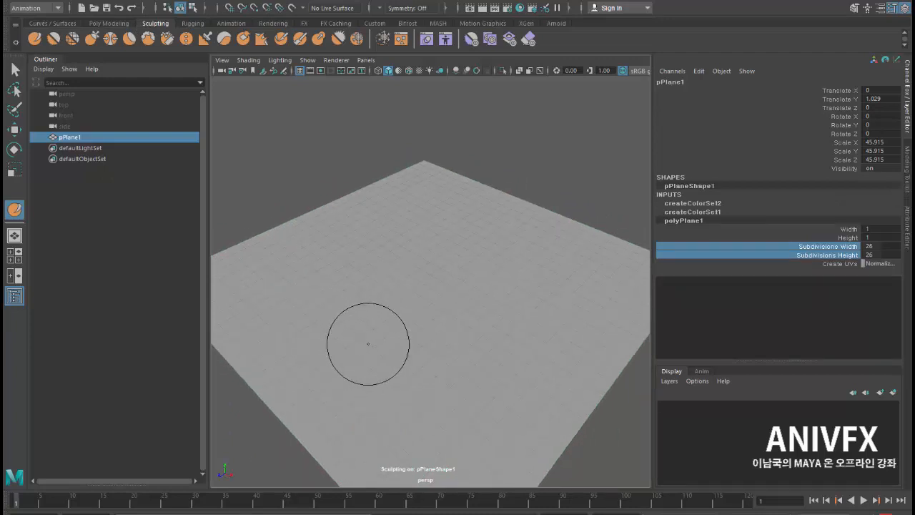
mouse_move(364, 343)
mouse_down()
mouse_move(380, 352)
mouse_move(381, 332)
mouse_up()
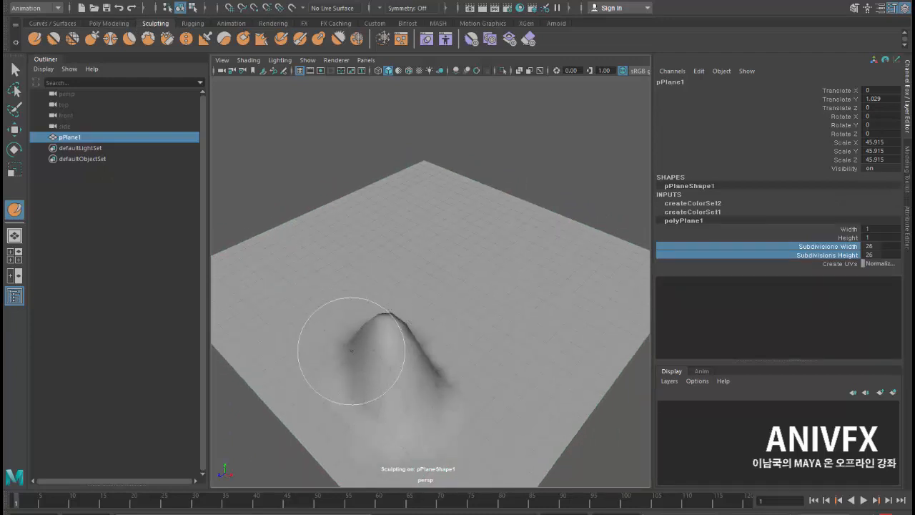
key(ctrl+z)
drag(378, 289, 378, 285)
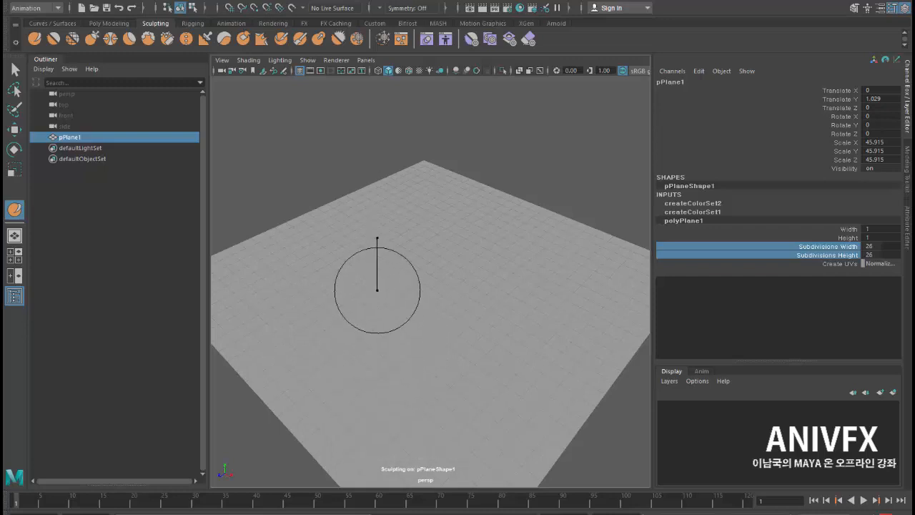
mouse_move(358, 429)
mouse_down()
mouse_move(379, 411)
mouse_move(275, 311)
mouse_move(343, 350)
mouse_move(400, 332)
mouse_up()
mouse_move(501, 352)
mouse_down()
mouse_move(543, 271)
mouse_move(405, 266)
mouse_move(419, 219)
mouse_move(457, 248)
mouse_up()
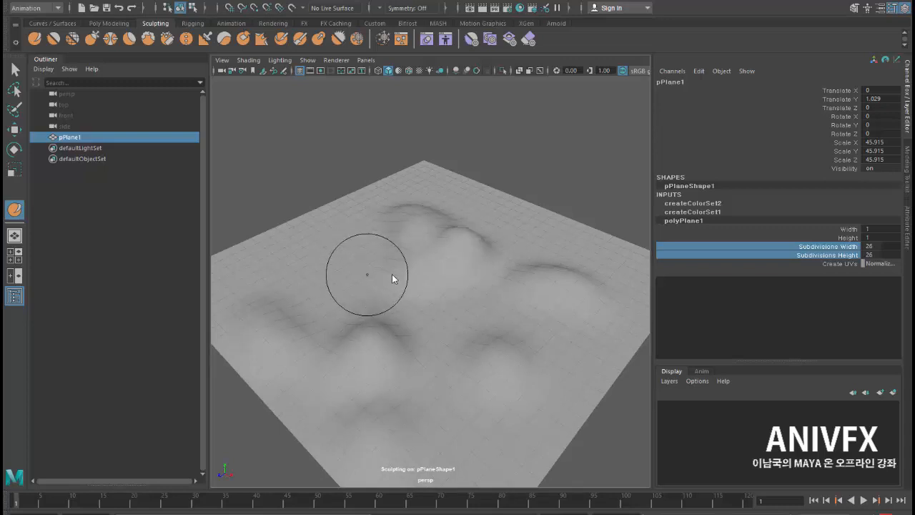
Step: Sculpt additional hills toward the plane's outer edges and return to the selection tool
mouse_move(368, 272)
alt+mouse_down()
mouse_move(344, 265)
mouse_move(378, 272)
alt+mouse_up()
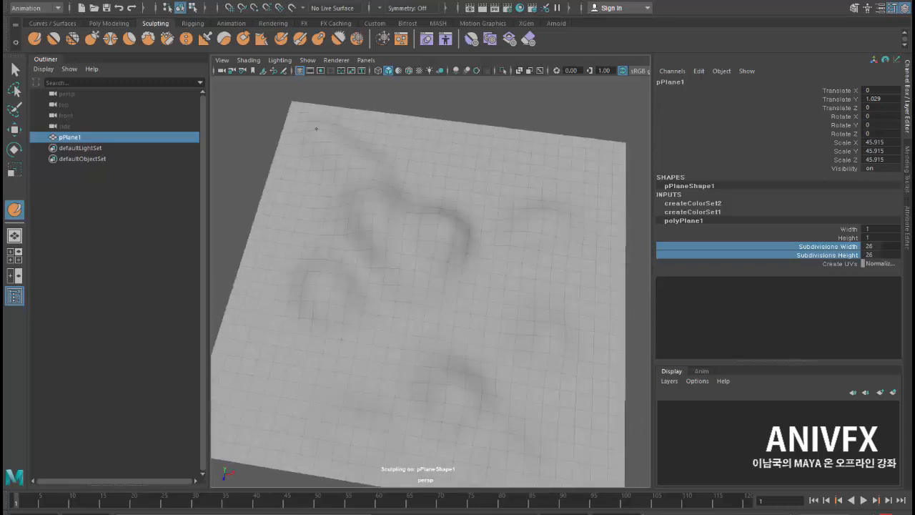
alt+drag(357, 150, 380, 158)
drag(419, 163, 566, 196)
alt+drag(499, 227, 431, 205)
drag(526, 288, 493, 305)
alt+drag(431, 315, 452, 310)
drag(437, 368, 407, 377)
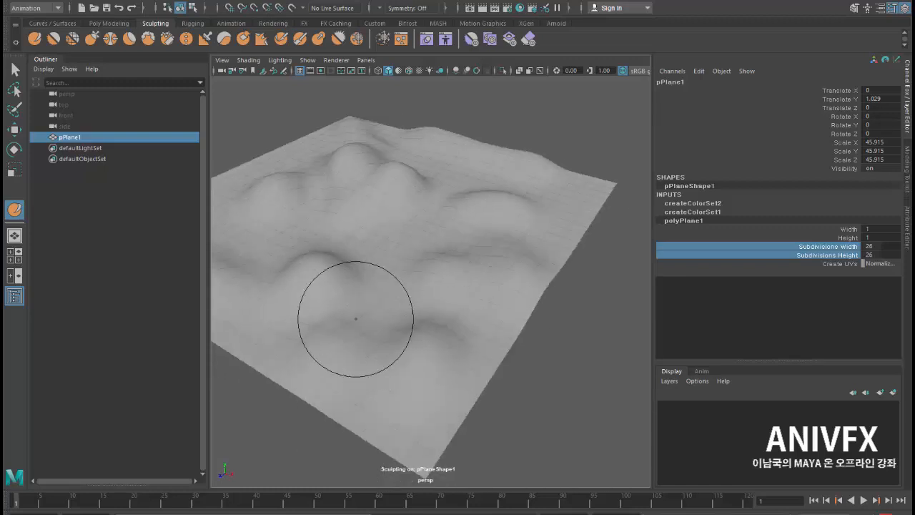
mouse_move(354, 319)
alt+mouse_down()
mouse_move(417, 294)
mouse_move(321, 395)
mouse_move(321, 365)
mouse_move(308, 425)
mouse_move(326, 307)
alt+mouse_up()
click(15, 69)
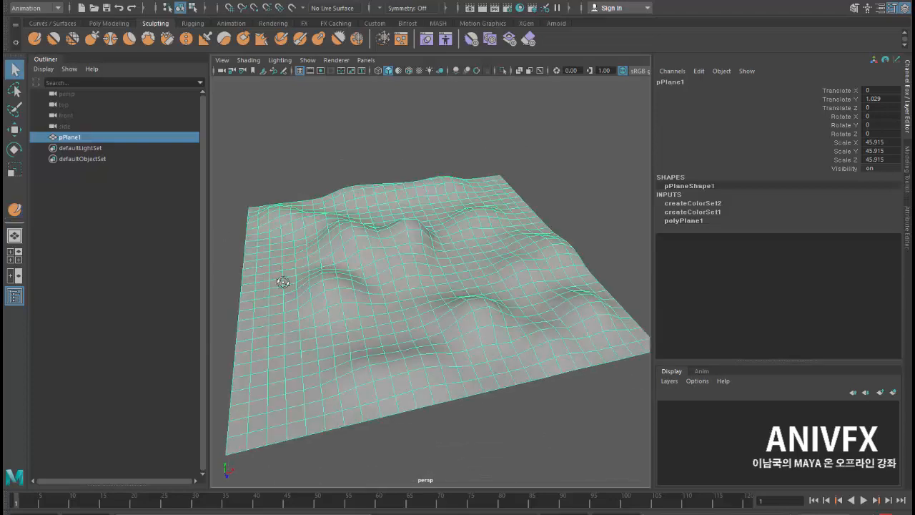
Step: Examine the sculpted hills from different angles and distances
mouse_move(283, 283)
alt+mouse_down()
mouse_move(344, 292)
mouse_move(274, 269)
alt+mouse_up()
click(274, 268)
click(343, 308)
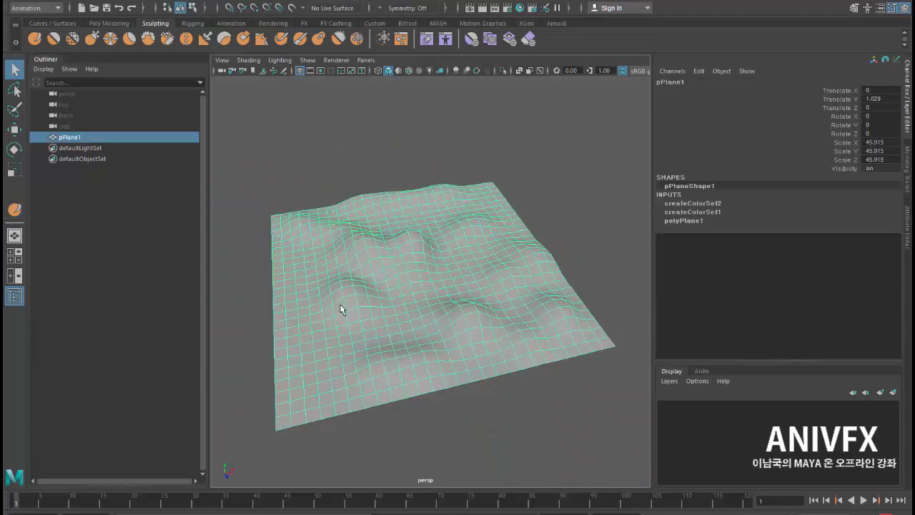
mouse_move(343, 309)
alt+mouse_down()
mouse_move(317, 288)
mouse_move(323, 313)
alt+mouse_up()
scroll(317, 289, up, 5)
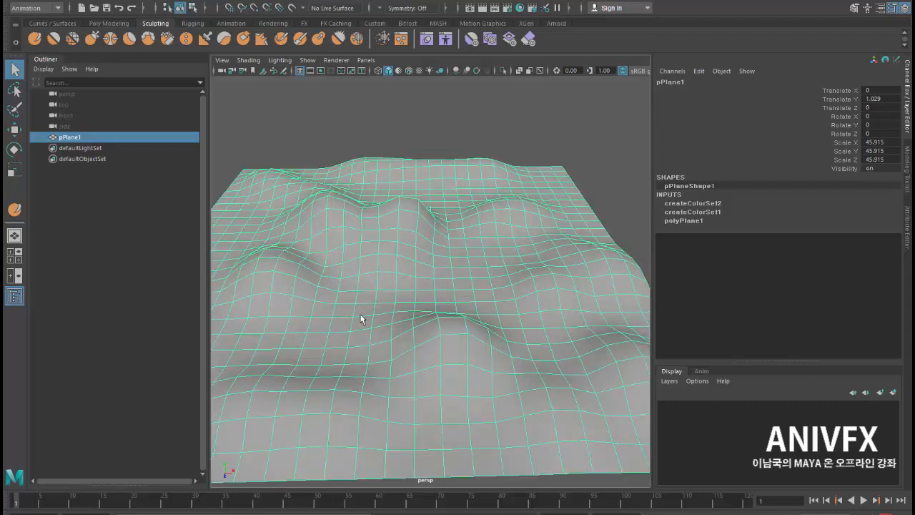
scroll(363, 317, down, 5)
alt+middle_drag(282, 286, 289, 302)
scroll(304, 306, up, 2)
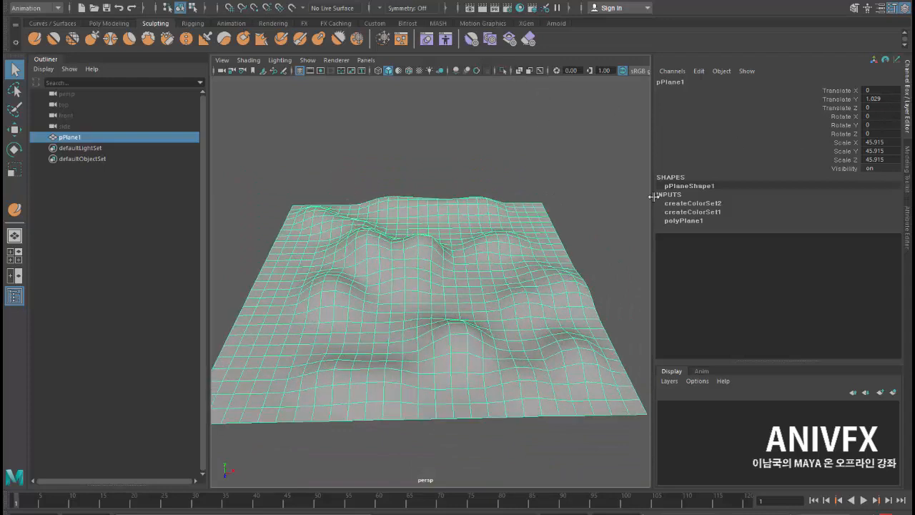
Step: Enlarge the viewport by narrowing the Channel Box and the Outliner
drag(652, 204, 761, 204)
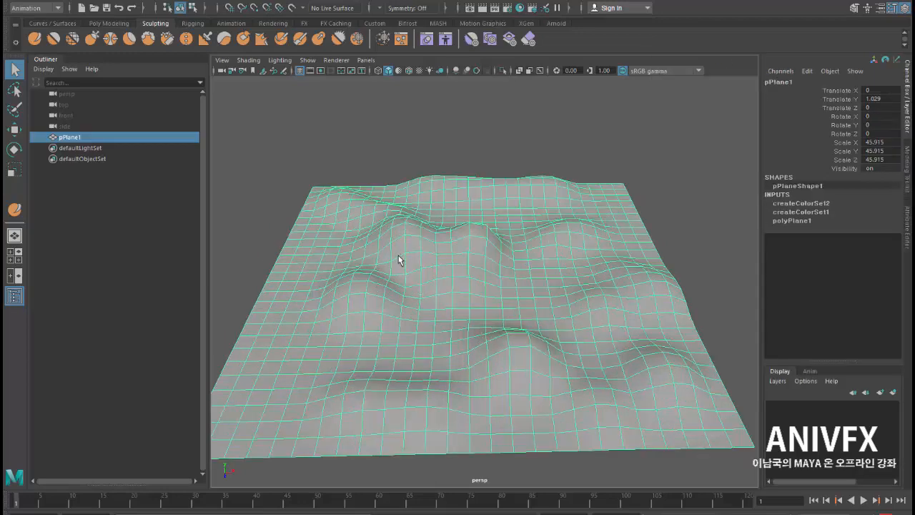
scroll(399, 259, down, 2)
alt+drag(351, 266, 331, 264)
drag(205, 255, 170, 256)
Step: Inspect the whole terrain in the viewport from low and high viewpoints
alt+drag(290, 259, 293, 251)
alt+right_drag(293, 250, 317, 263)
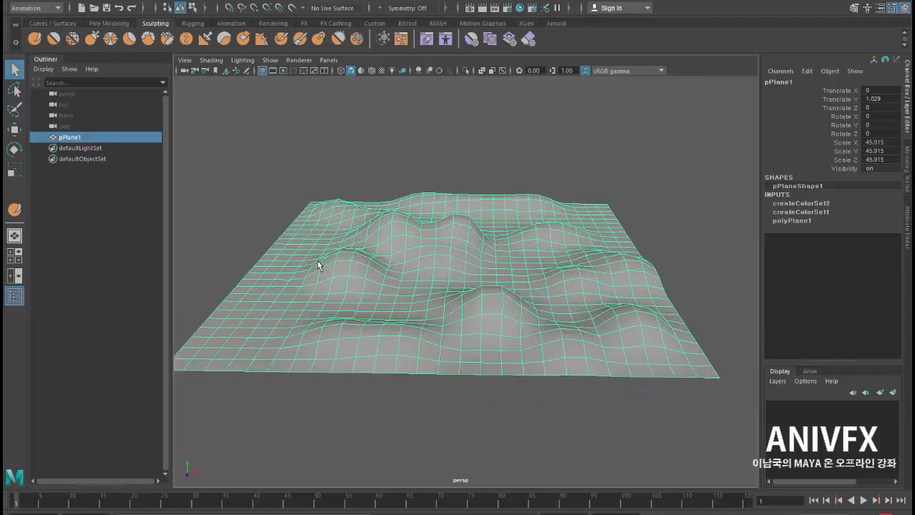
alt+drag(317, 263, 312, 288)
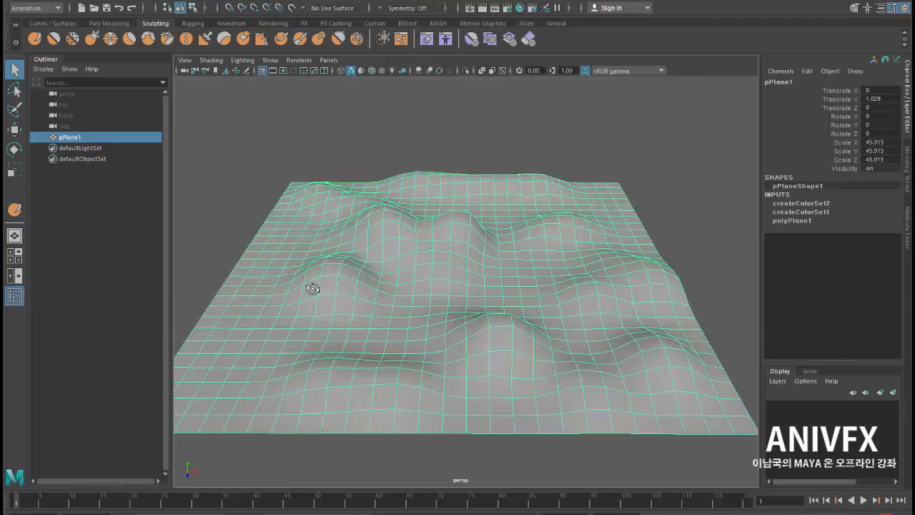
alt+right_drag(312, 288, 253, 279)
click(284, 290)
click(318, 279)
alt+drag(309, 209, 310, 240)
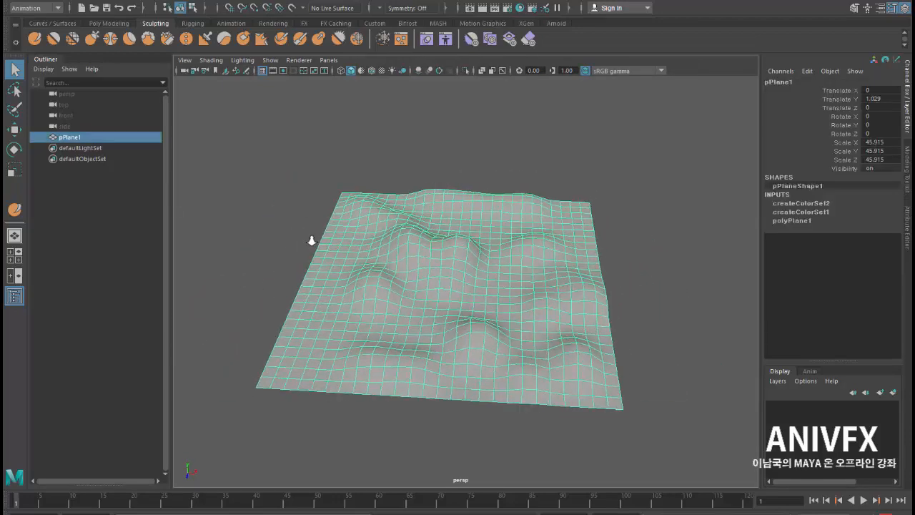
alt+right_drag(310, 241, 319, 242)
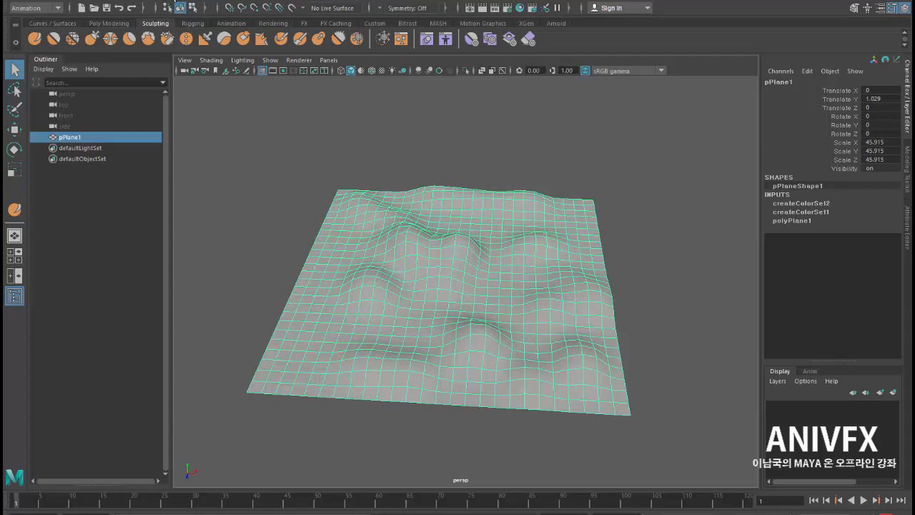
click(167, 1)
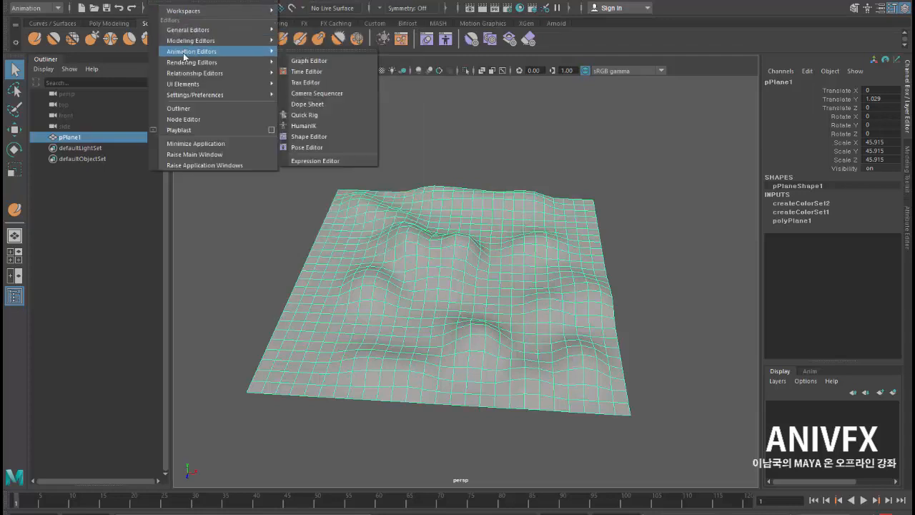
mouse_move(187, 31)
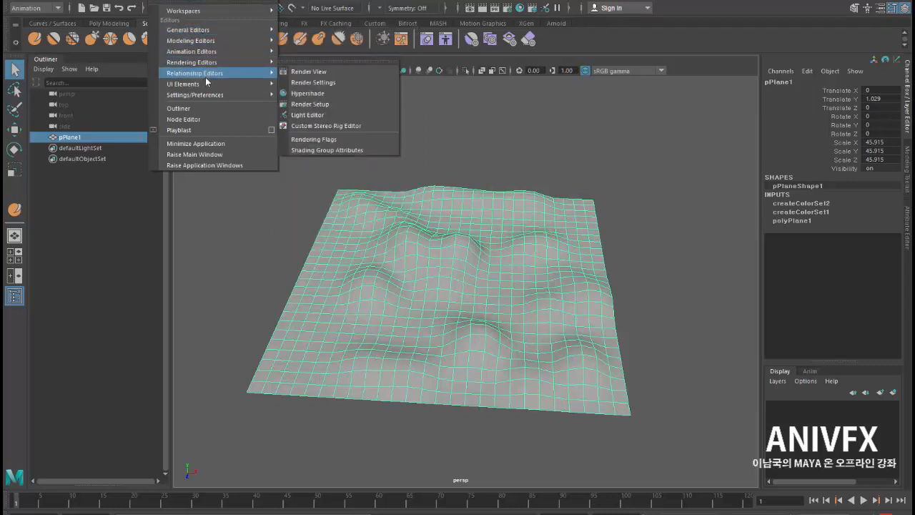
mouse_move(205, 75)
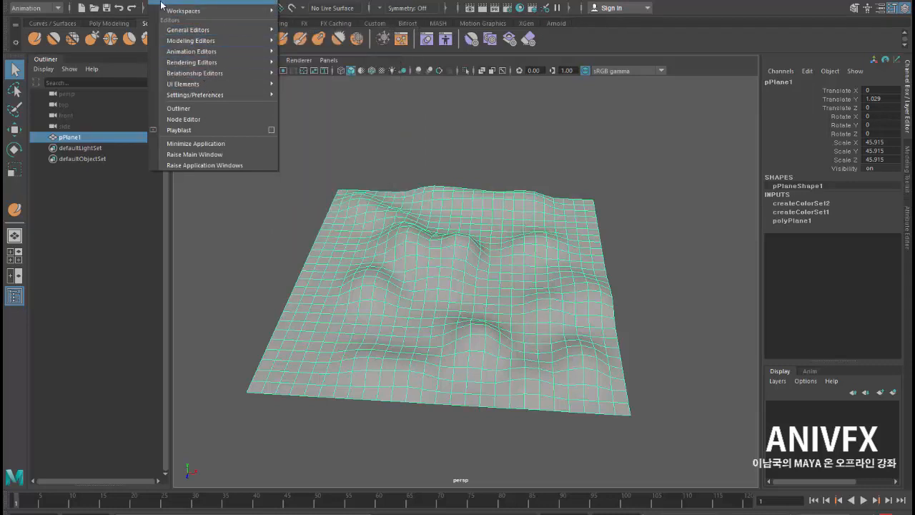
key(Escape)
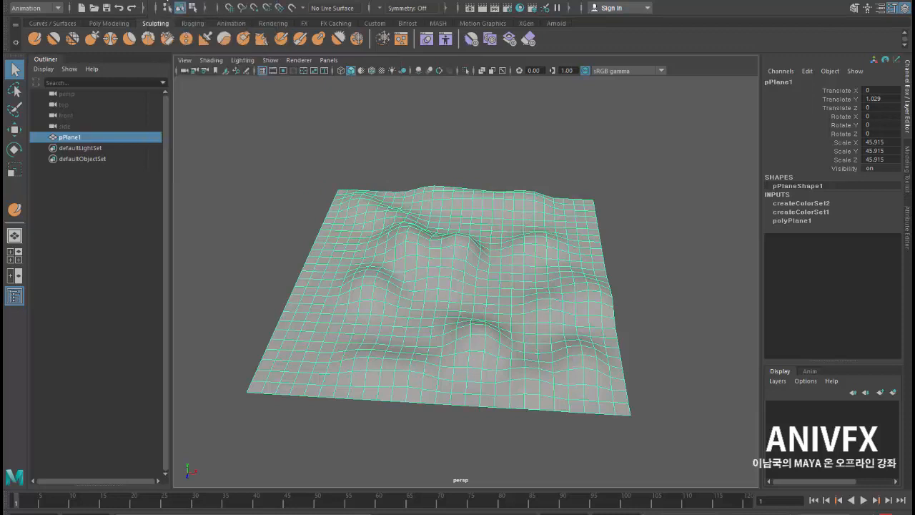
Step: Open the Content Browser, collapse the Modeling examples and expand the Paint Effects folder
click(163, 0)
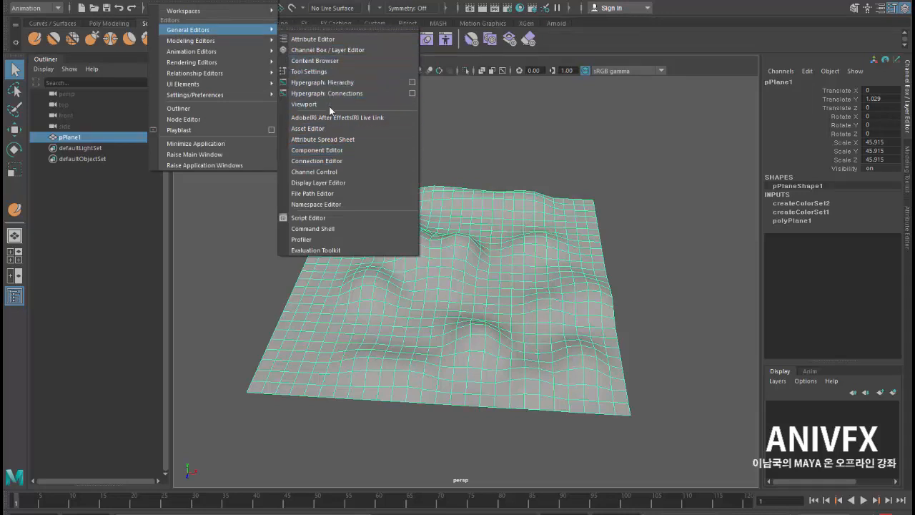
click(327, 63)
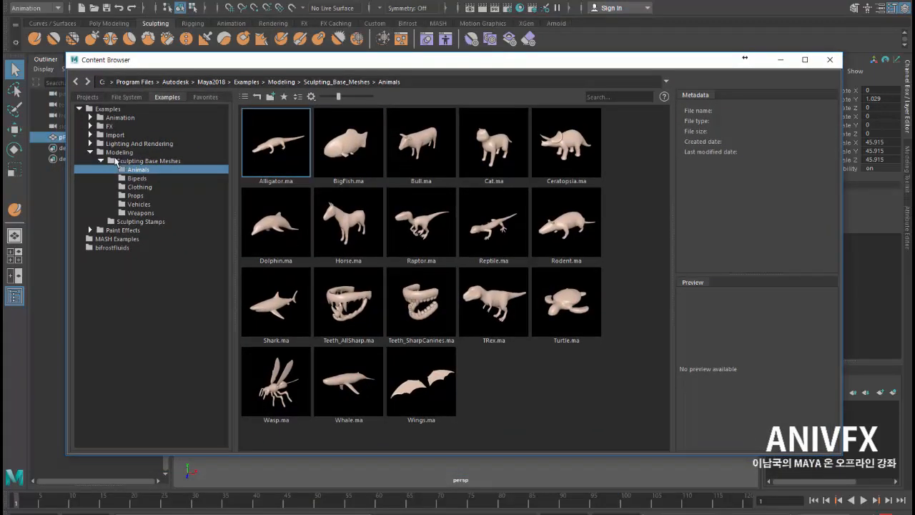
double_click(113, 153)
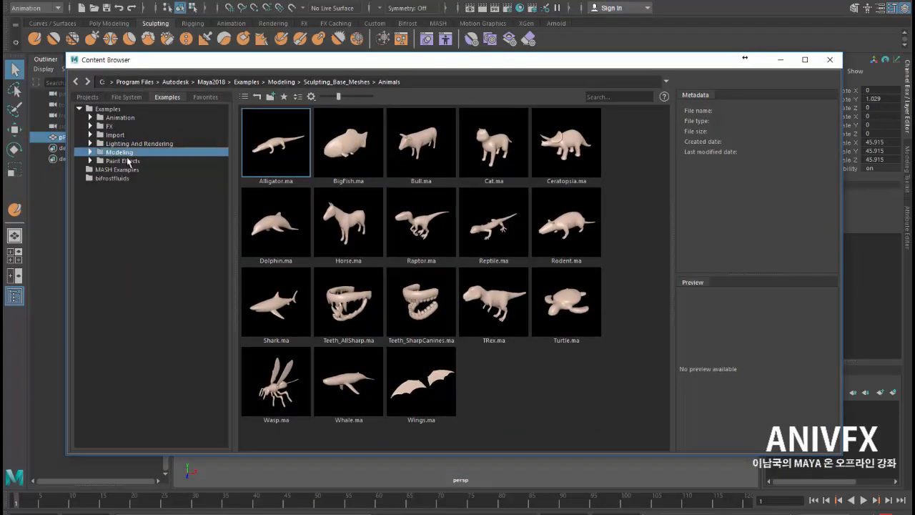
double_click(120, 161)
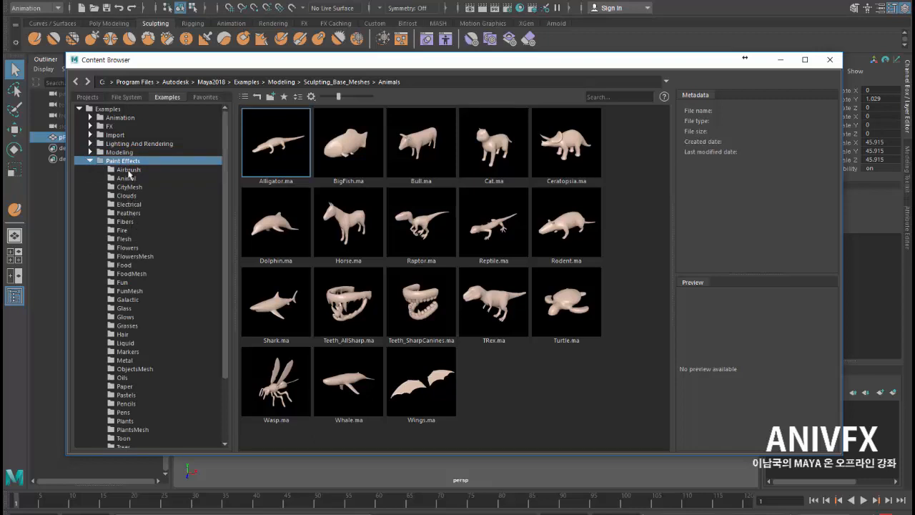
Step: Open the TreesMesh folder of the Paint Effects examples, pick the maple.mel brush and move the browser off the terrain
scroll(144, 263, down, 3)
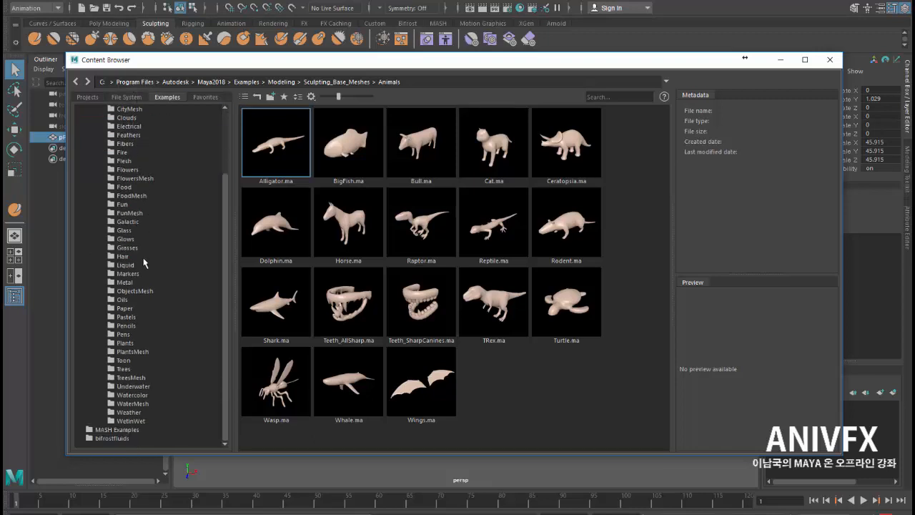
click(131, 377)
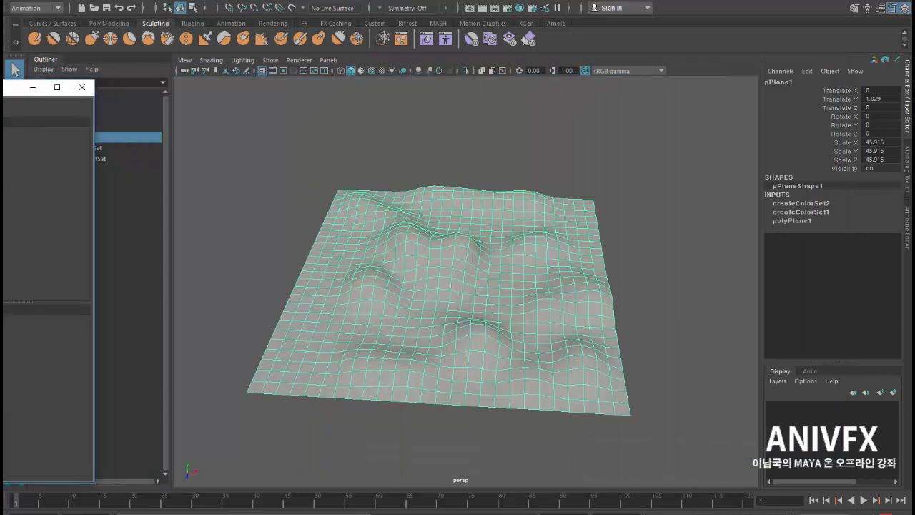
mouse_move(14, 87)
mouse_down()
mouse_move(0, 72)
mouse_move(139, 104)
mouse_up()
click(118, 191)
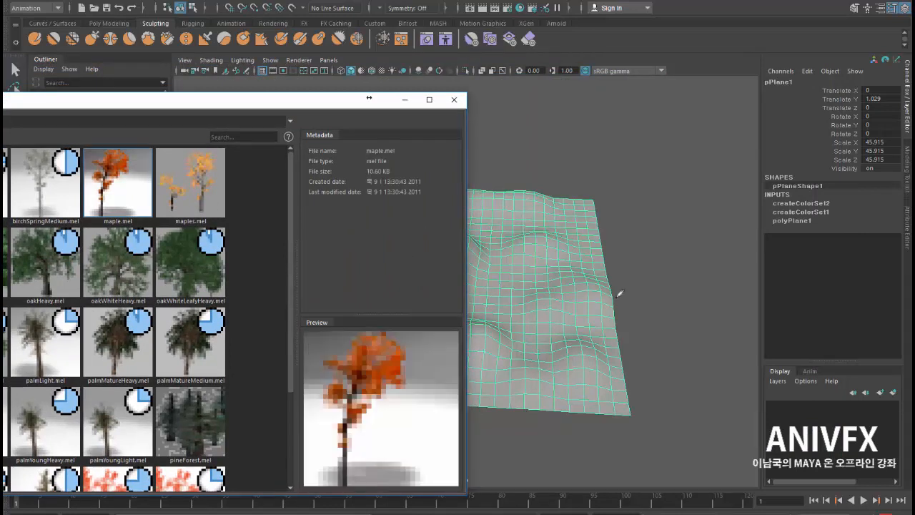
drag(369, 98, 286, 155)
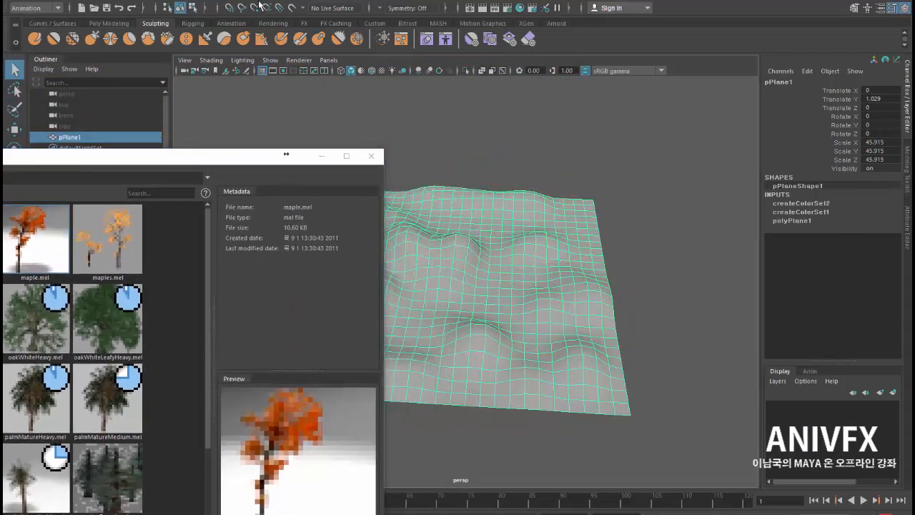
Step: Switch to the Modeling menu set and make the terrain plane paintable for Paint Effects
click(33, 7)
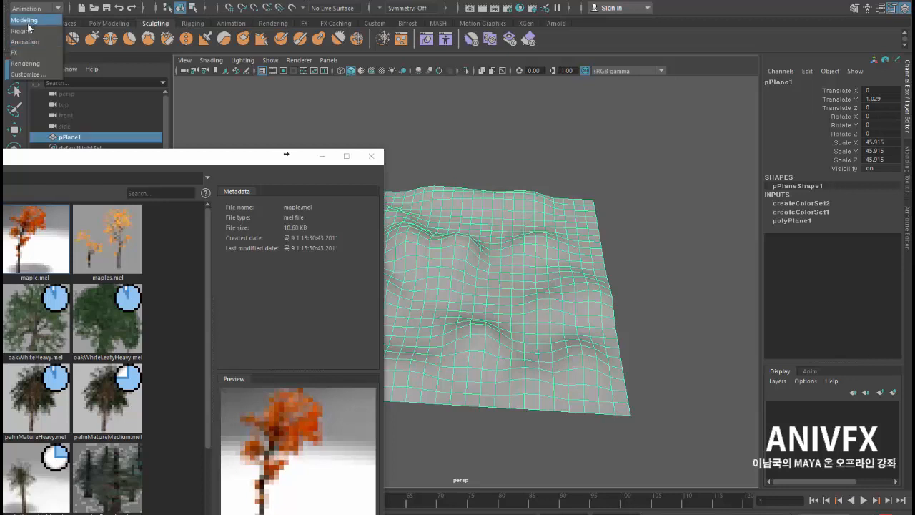
click(28, 20)
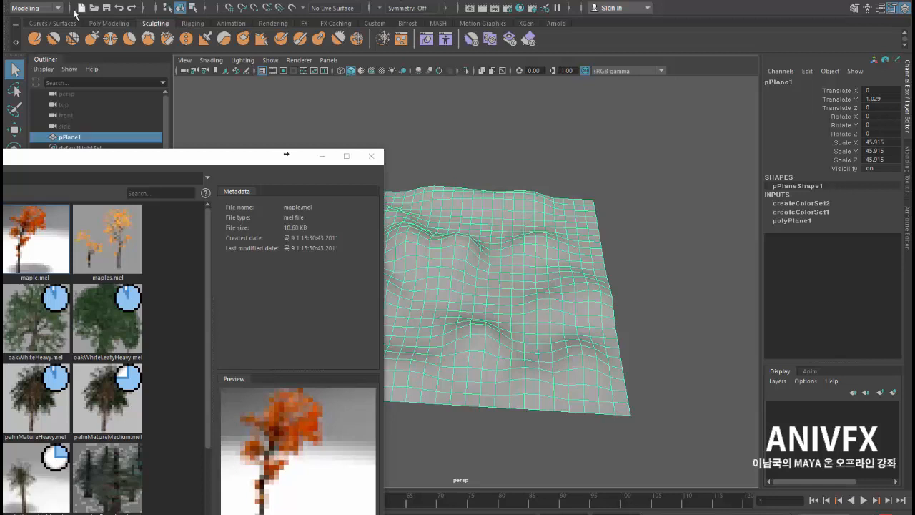
click(440, 2)
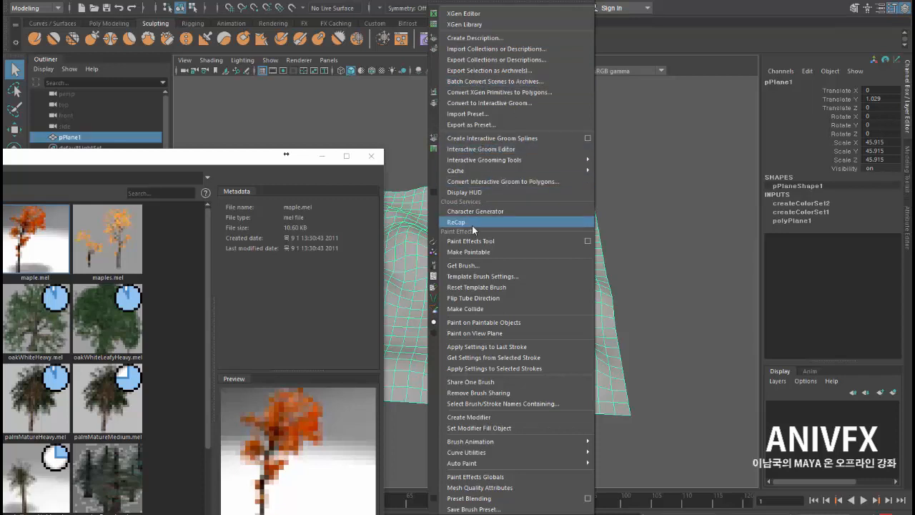
click(484, 252)
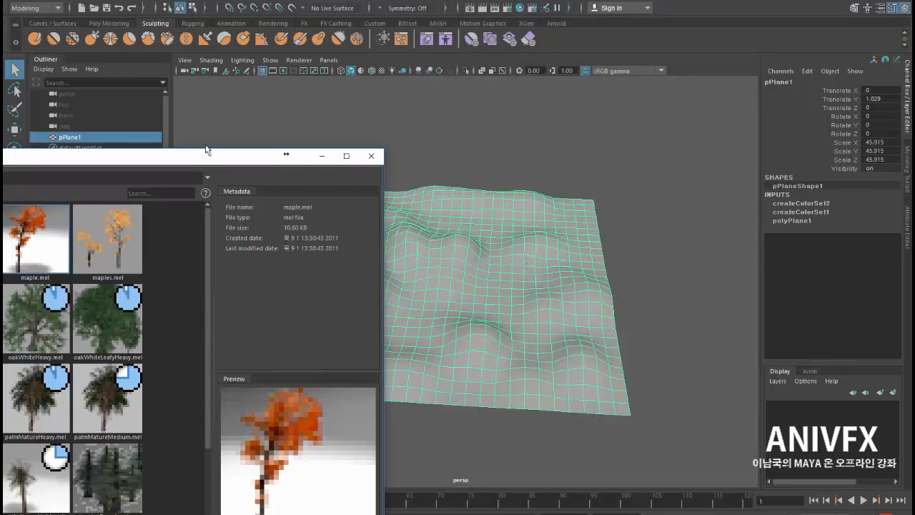
Step: Uncover the terrain, activate the maple.mel brush again and reduce the brush size over the plane
drag(206, 150, 2, 177)
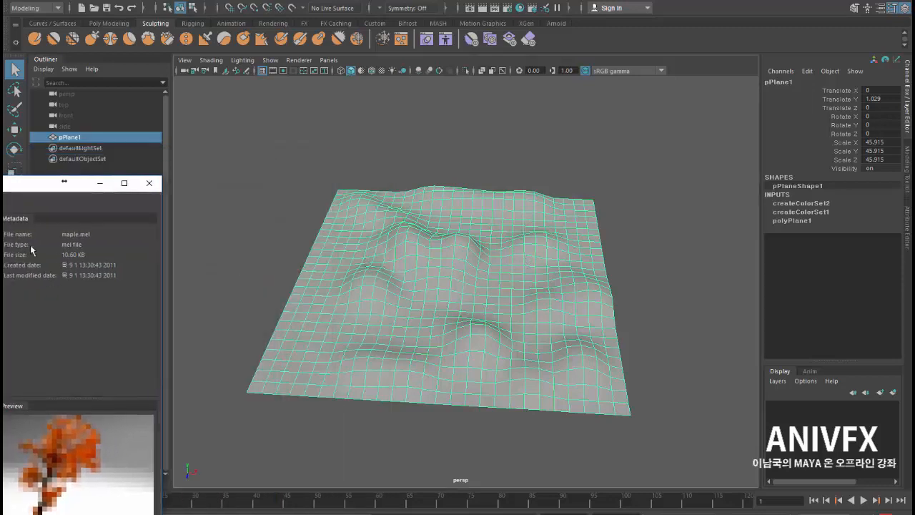
alt+drag(288, 234, 322, 257)
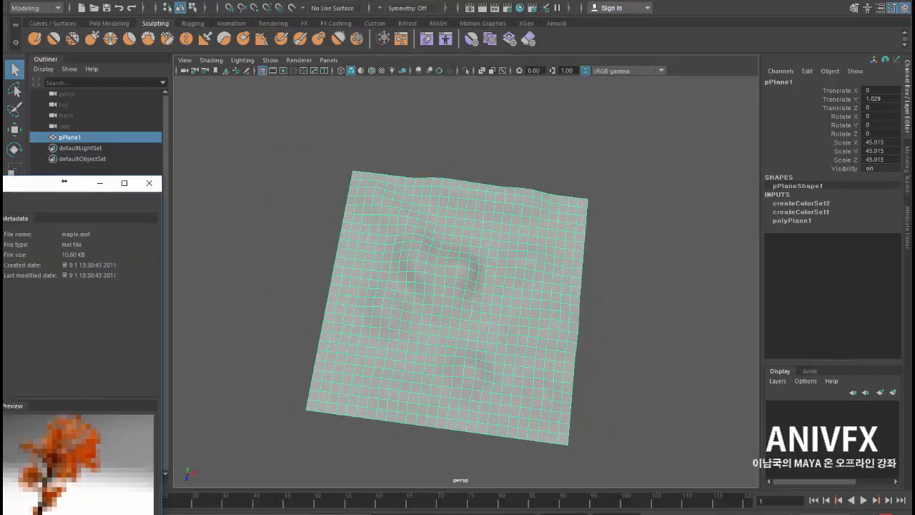
drag(64, 181, 422, 186)
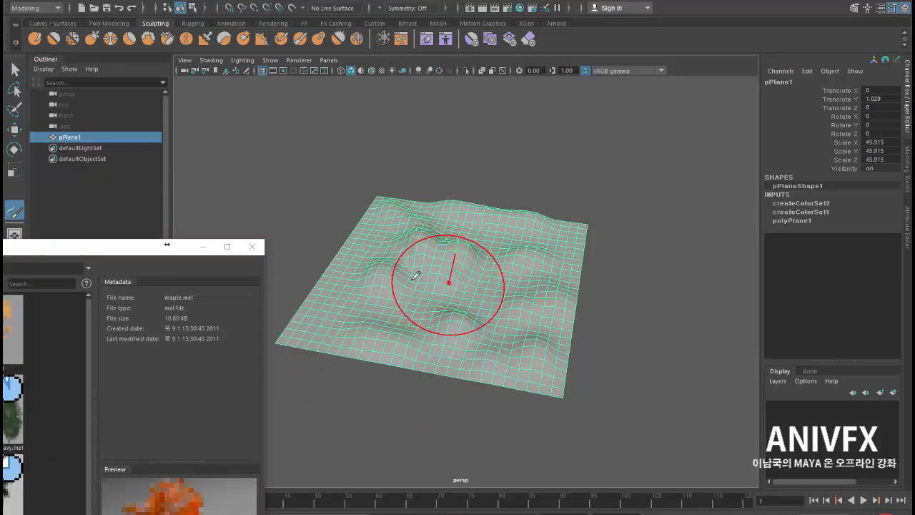
drag(416, 276, 402, 286)
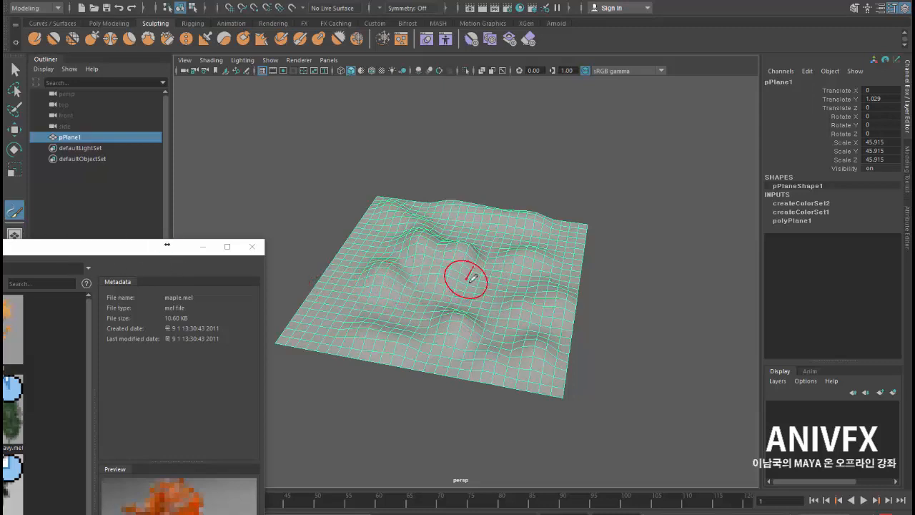
Step: Paint a winding stroke of maple trees across the terrain and inspect them from another angle
mouse_move(389, 292)
mouse_down()
mouse_move(470, 346)
mouse_move(326, 293)
mouse_move(339, 230)
mouse_up()
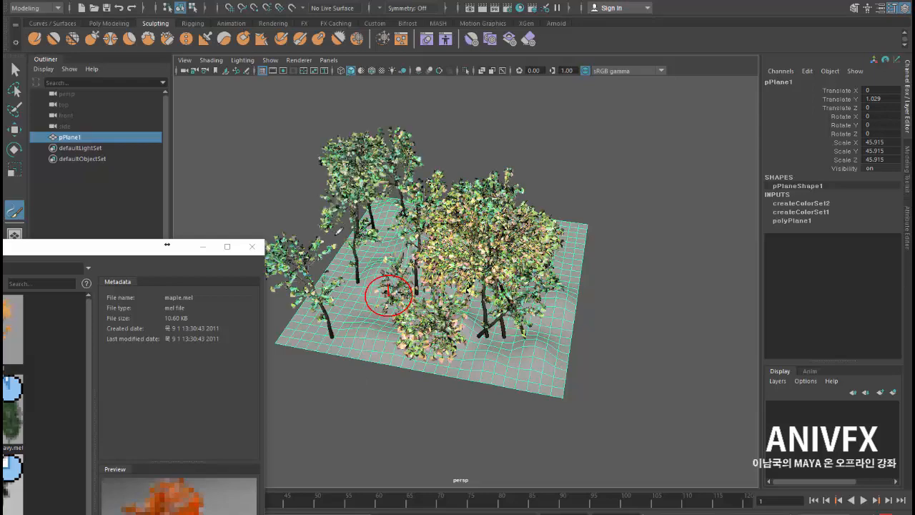
mouse_move(388, 293)
alt+mouse_down()
mouse_move(369, 225)
mouse_move(374, 259)
mouse_move(429, 271)
mouse_move(390, 266)
mouse_move(358, 245)
mouse_move(412, 244)
alt+mouse_up()
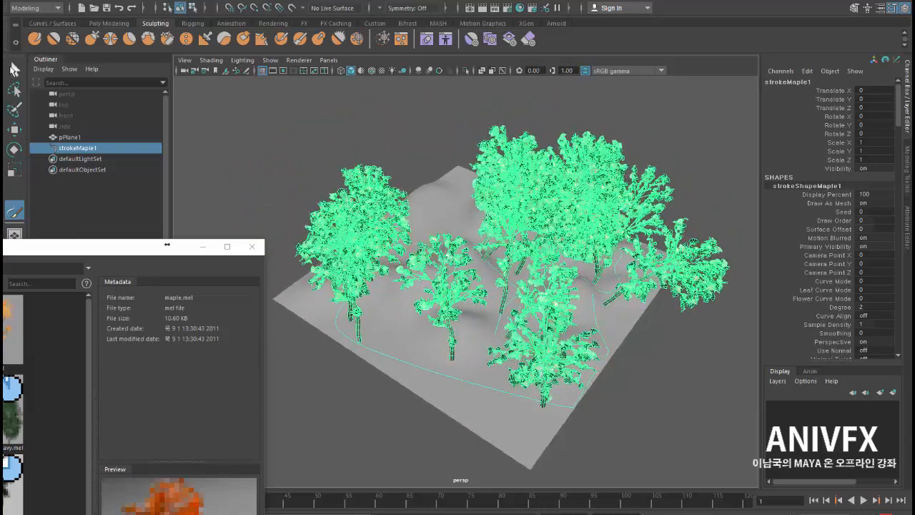
click(15, 69)
click(301, 140)
alt+drag(387, 228, 343, 236)
Step: Undo the winding stroke of maple trees on the terrain
key(ctrl+z)
key(ctrl+z)
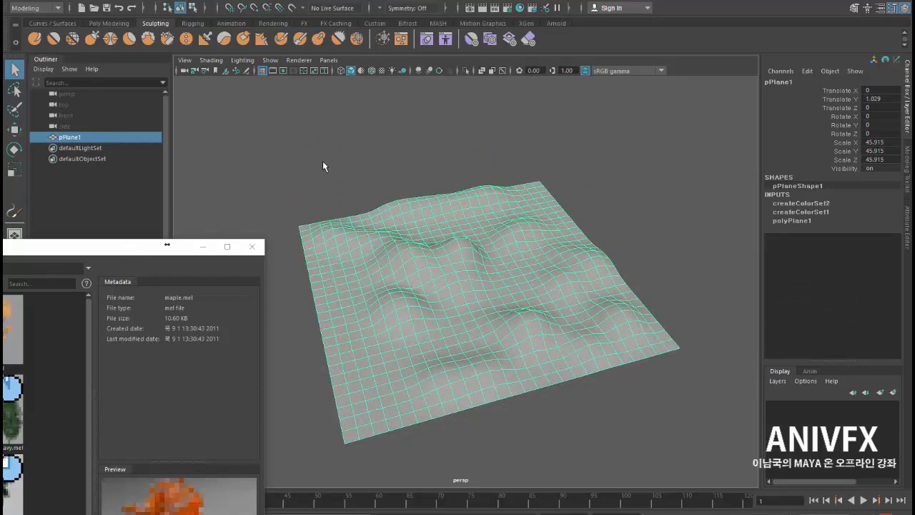
alt+middle_drag(323, 161, 387, 131)
mouse_move(405, 317)
alt+mouse_down()
mouse_move(355, 303)
mouse_move(433, 300)
mouse_move(395, 349)
alt+mouse_up()
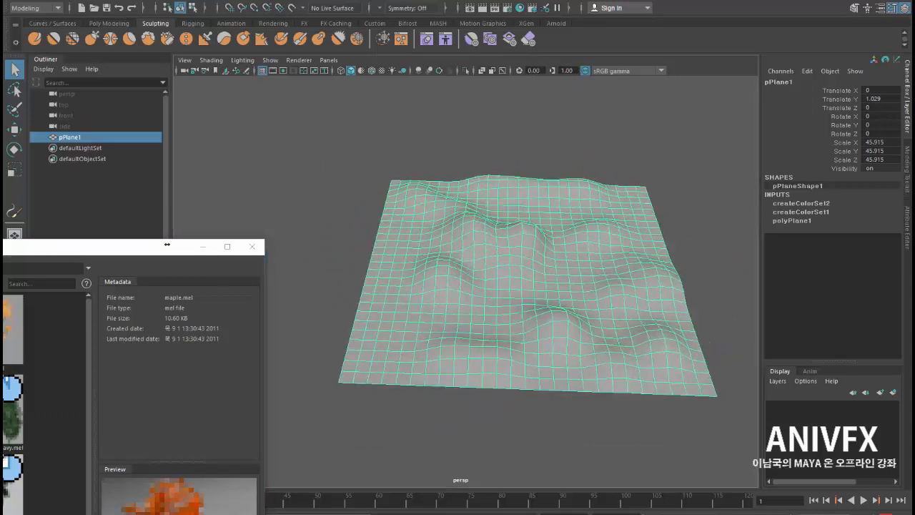
Step: Resize the maple brush and paint one single maple tree at the terrain's near corner, undoing unsuitable strokes
key(y)
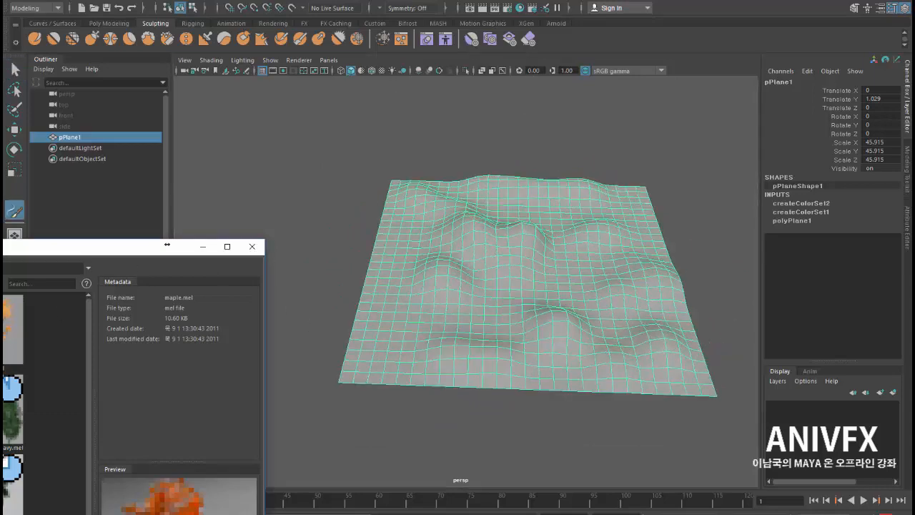
click(404, 381)
key(b)
drag(433, 354, 374, 357)
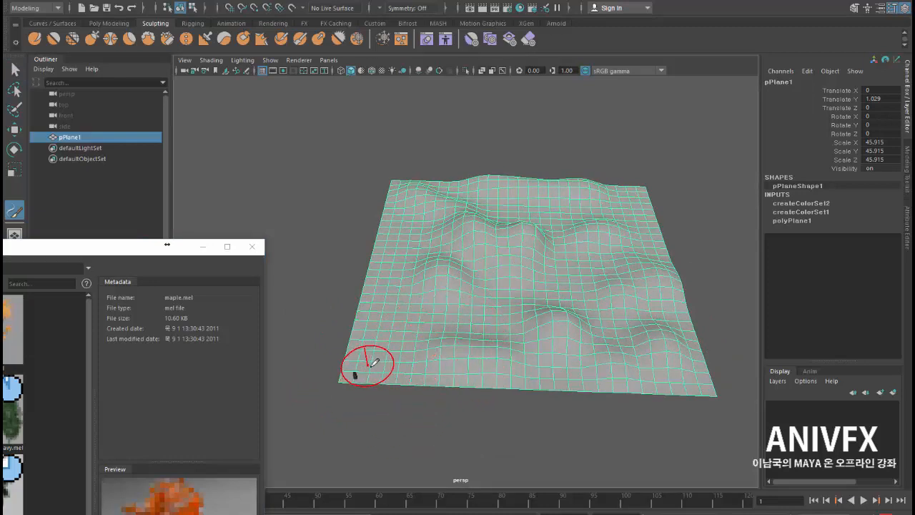
mouse_move(376, 363)
mouse_down()
mouse_move(340, 320)
mouse_move(346, 284)
mouse_move(334, 310)
mouse_move(357, 326)
mouse_move(357, 301)
mouse_up()
key(ctrl+z)
key(ctrl+z)
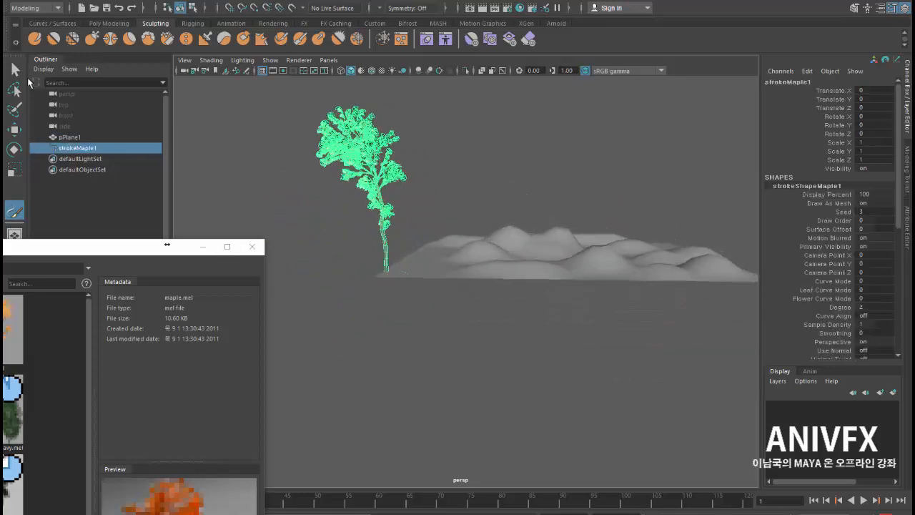
click(16, 69)
click(225, 164)
Step: Move the browser aside, play the animation and examine the single maple tree up close
drag(131, 249, 2, 281)
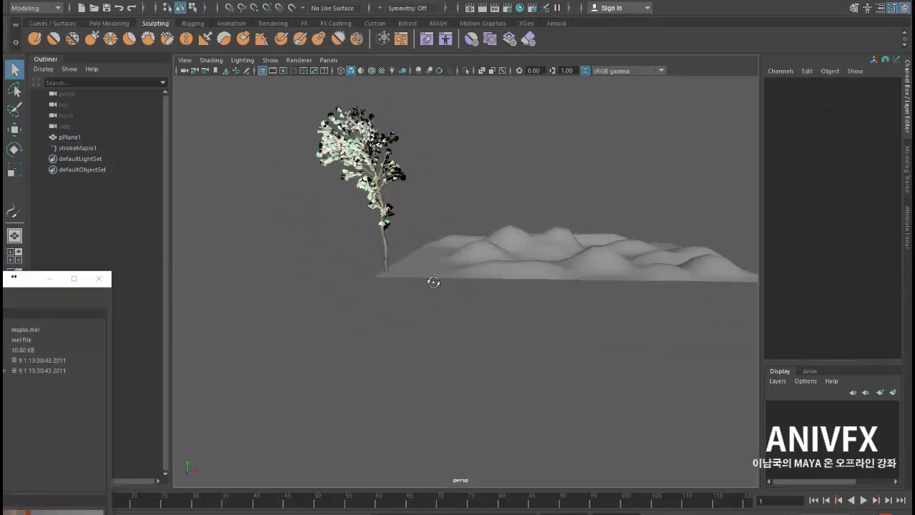
alt+drag(434, 281, 385, 501)
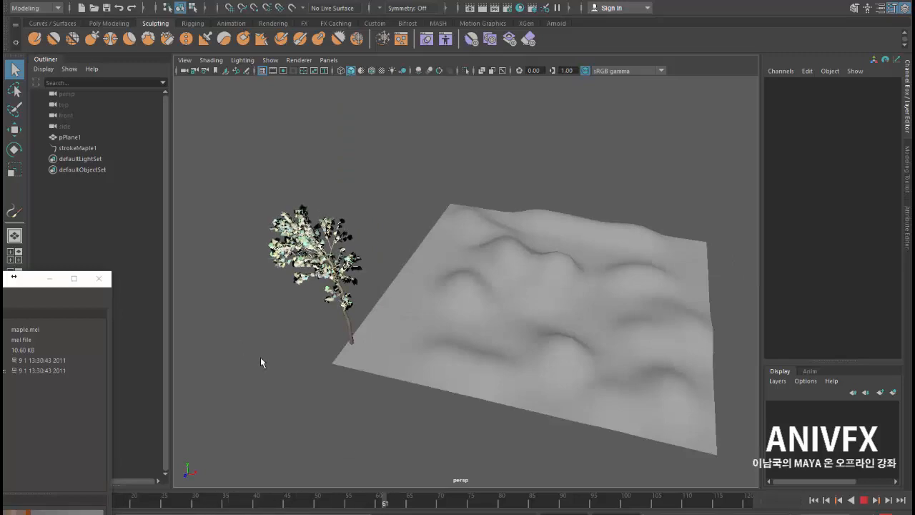
alt+right_drag(261, 364, 372, 390)
alt+middle_drag(308, 390, 429, 400)
drag(311, 500, 391, 500)
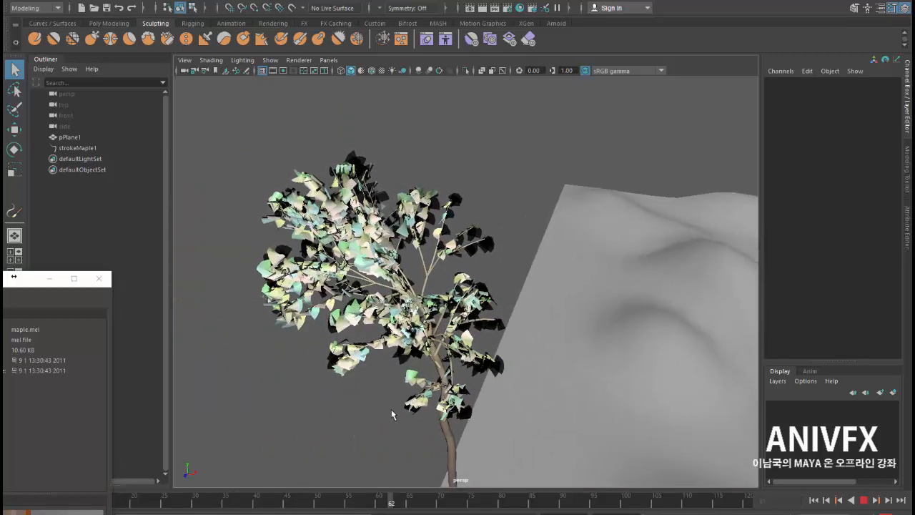
alt+drag(391, 412, 272, 345)
Step: Select the strokeMaple1 tree and convert it from Paint Effects to polygons
click(337, 186)
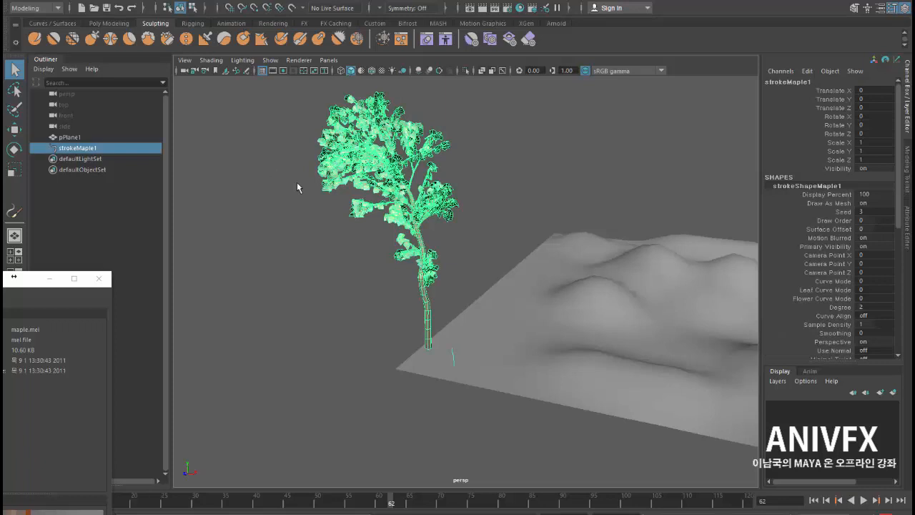
click(81, 149)
alt+right_drag(480, 292, 310, 286)
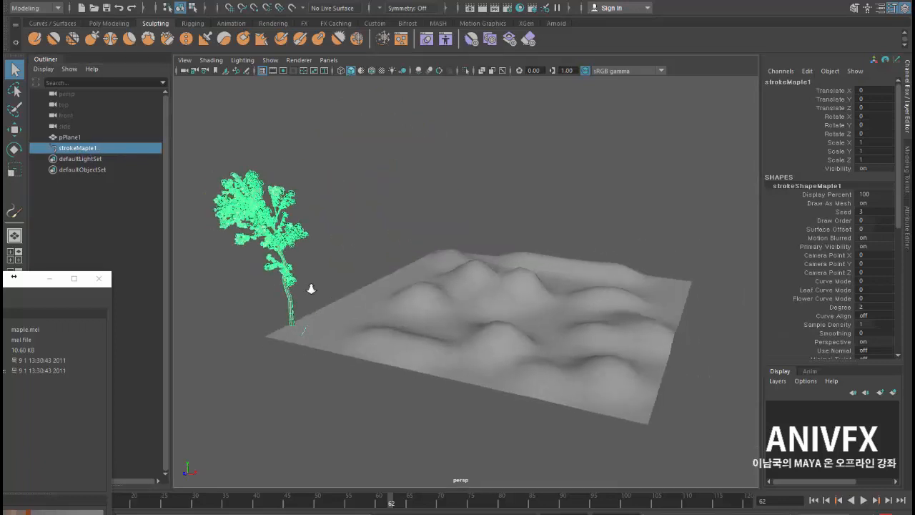
alt+drag(311, 286, 605, 327)
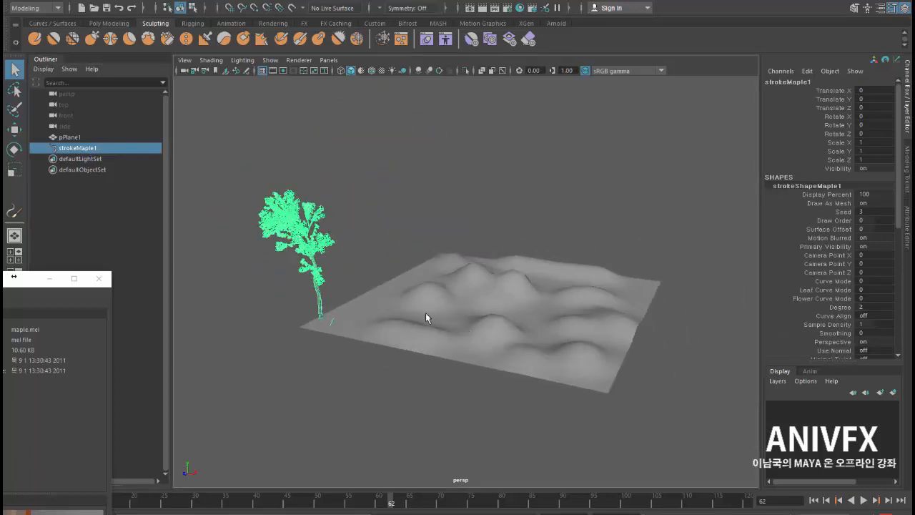
alt+drag(292, 270, 276, 272)
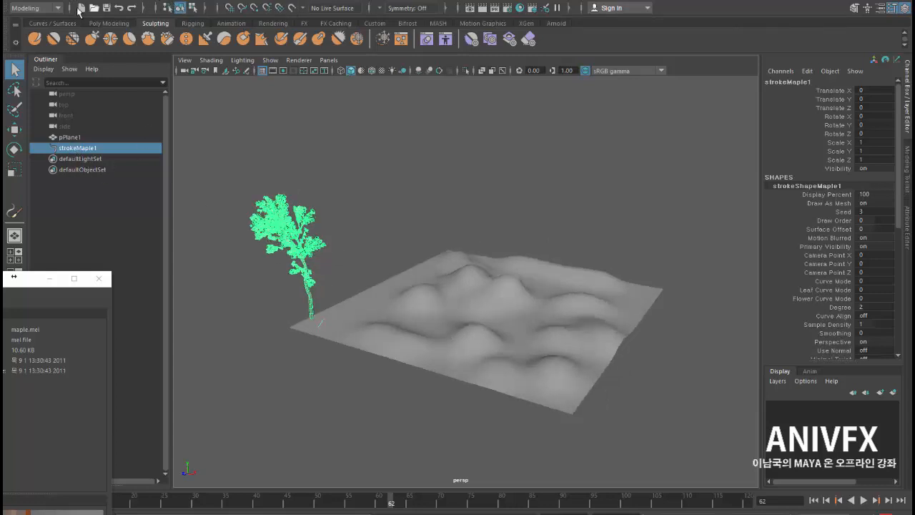
click(36, 8)
click(29, 15)
click(108, 3)
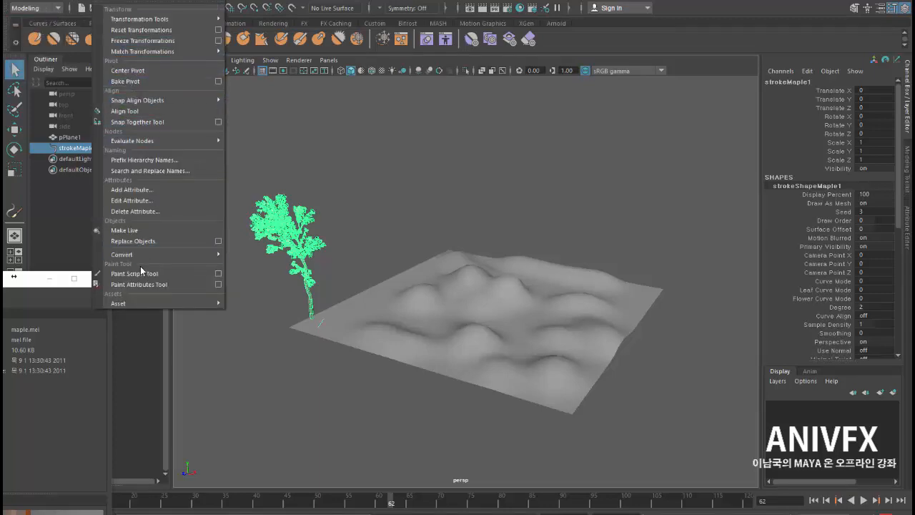
mouse_move(190, 255)
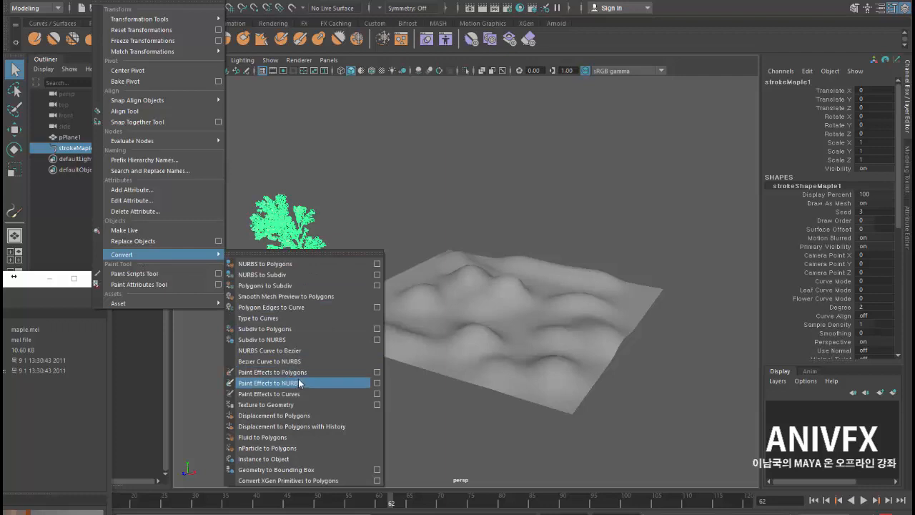
click(291, 373)
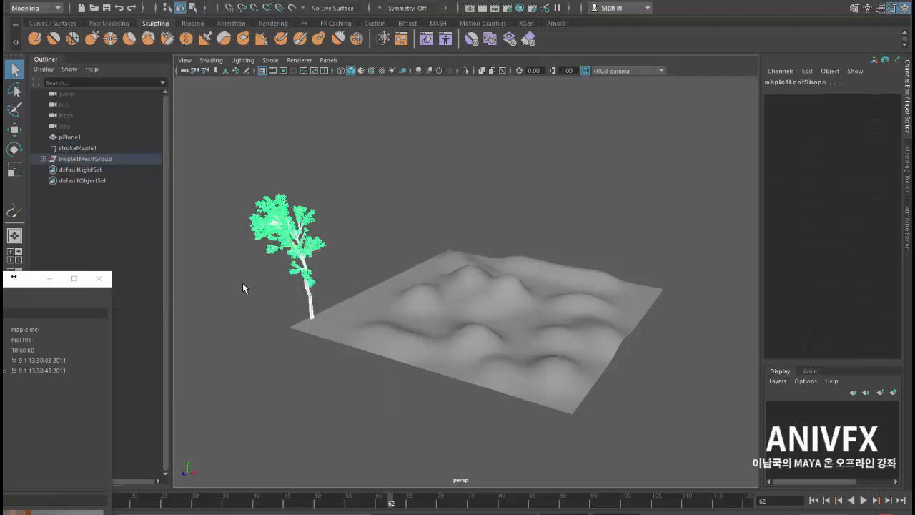
Step: Expand maple1MeshGroup, scale the whole group uniformly to about 0.476 and move it to about -21.44 in X beside the terrain
click(43, 159)
click(84, 159)
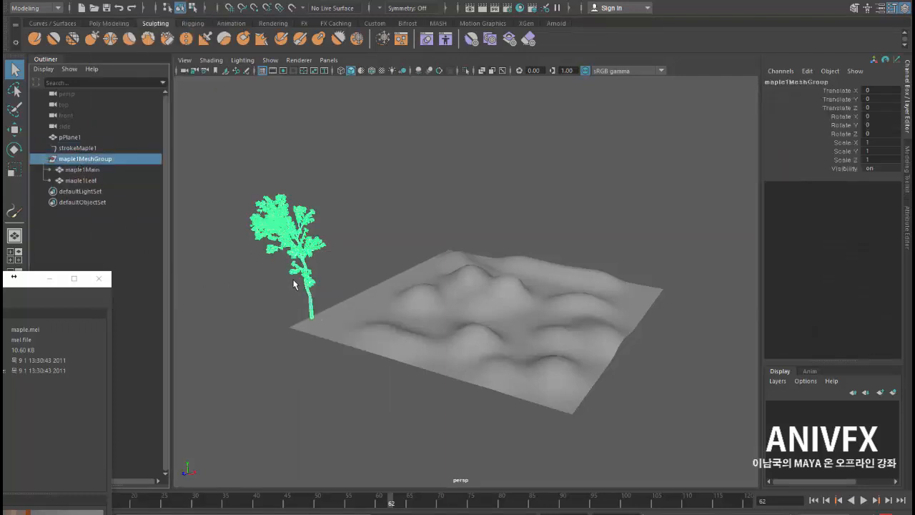
key(r)
drag(492, 315, 430, 314)
key(w)
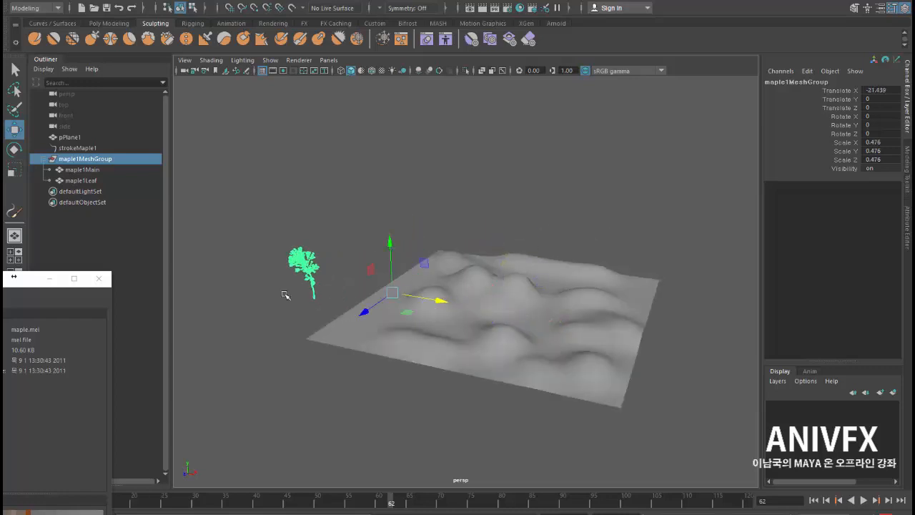
mouse_move(286, 294)
alt+mouse_down()
mouse_move(296, 297)
mouse_move(287, 287)
alt+mouse_up()
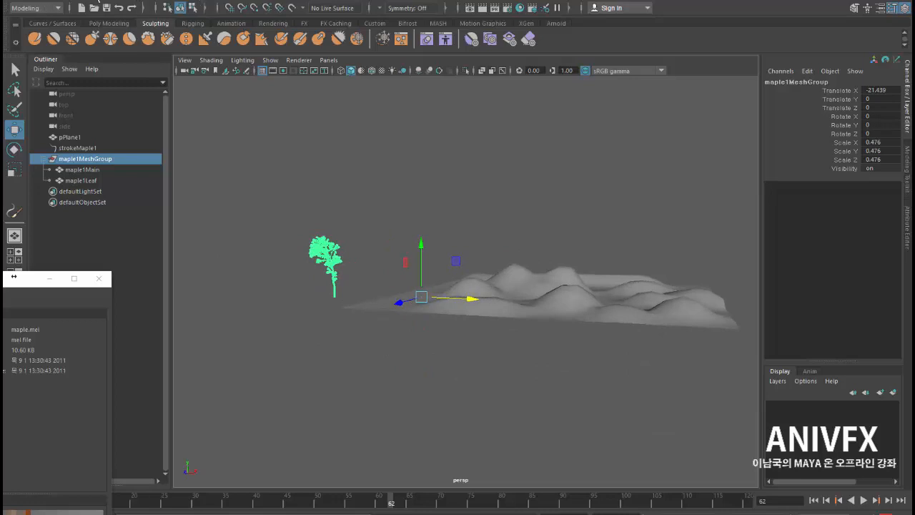
Step: Center the pivot of maple1MeshGroup and move it down to the base of the tree trunk
click(98, 3)
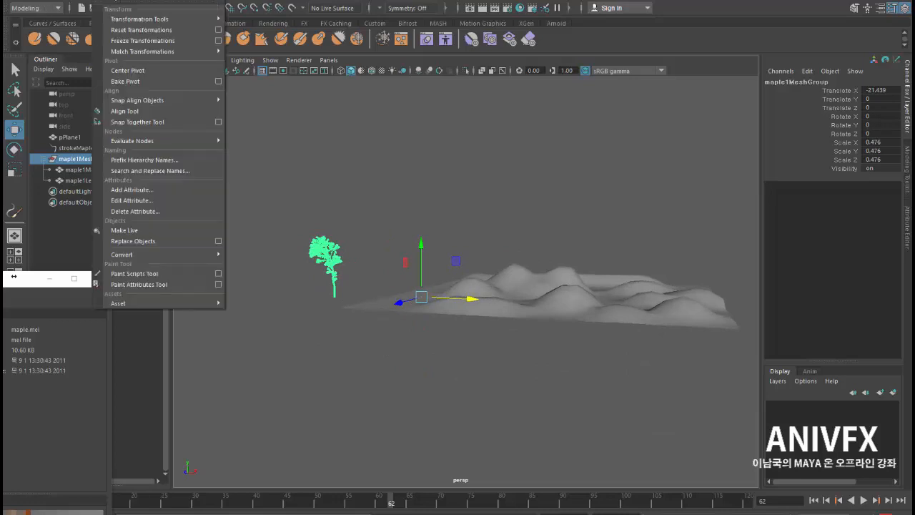
click(123, 72)
alt+middle_drag(304, 273, 337, 264)
alt+drag(337, 264, 334, 259)
alt+right_drag(333, 259, 368, 278)
alt+middle_drag(316, 276, 376, 302)
alt+drag(376, 302, 394, 292)
alt+right_drag(394, 292, 415, 300)
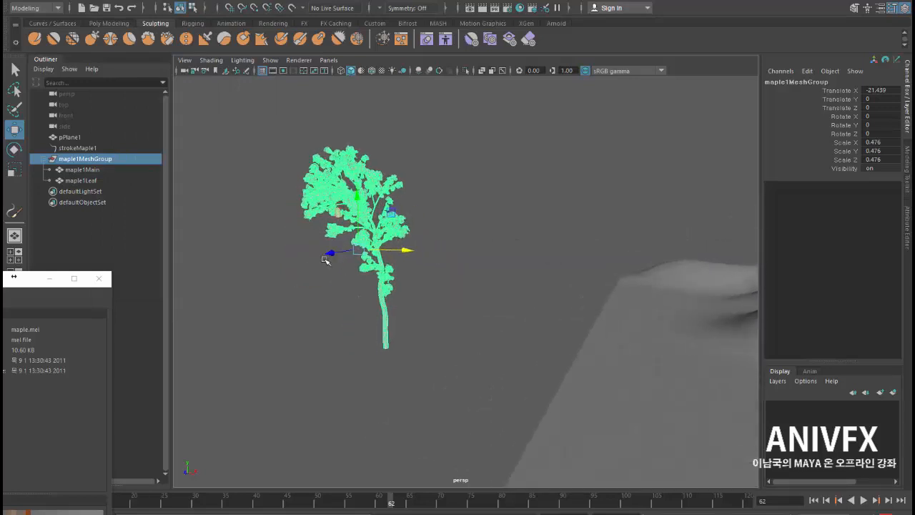
key(d)
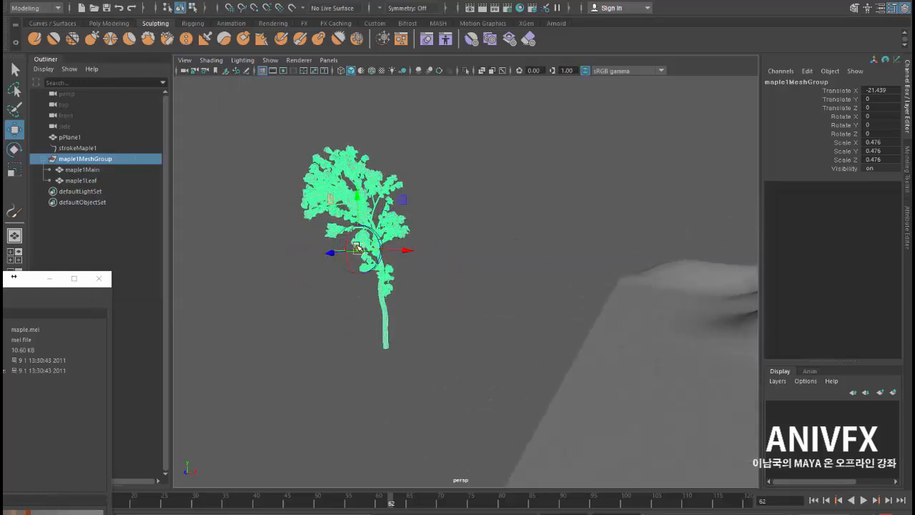
drag(359, 249, 387, 356)
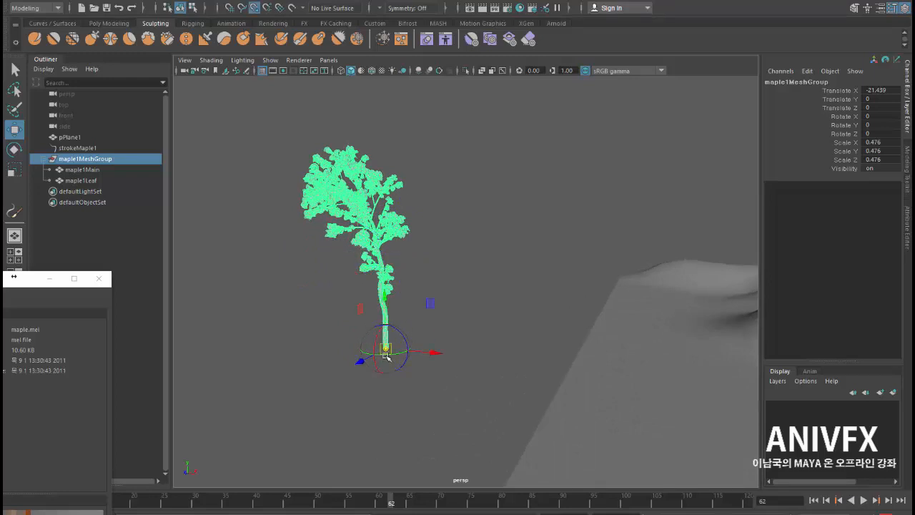
key(d)
Step: Check the tree's placement beside the terrain and put the floating file browser window away
alt+drag(375, 349, 362, 309)
scroll(363, 309, down, 6)
alt+middle_drag(363, 309, 247, 295)
alt+drag(247, 295, 283, 321)
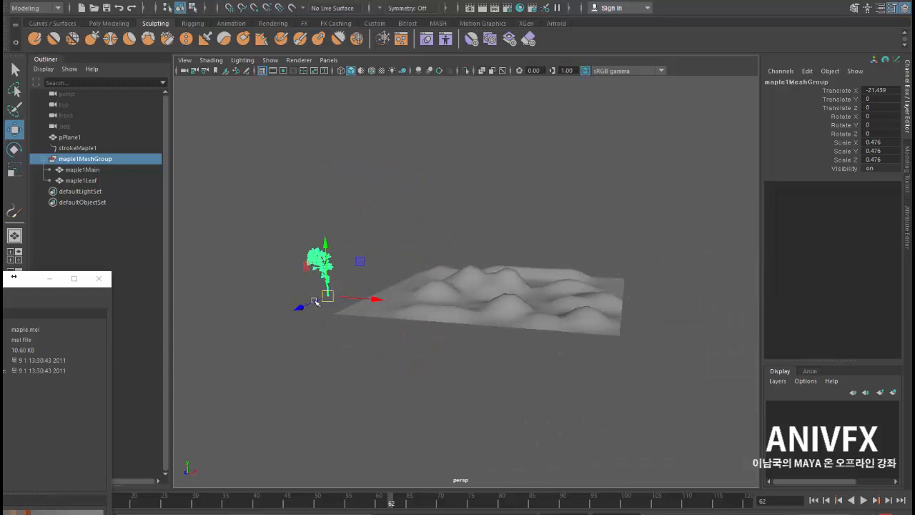
alt+drag(360, 312, 394, 318)
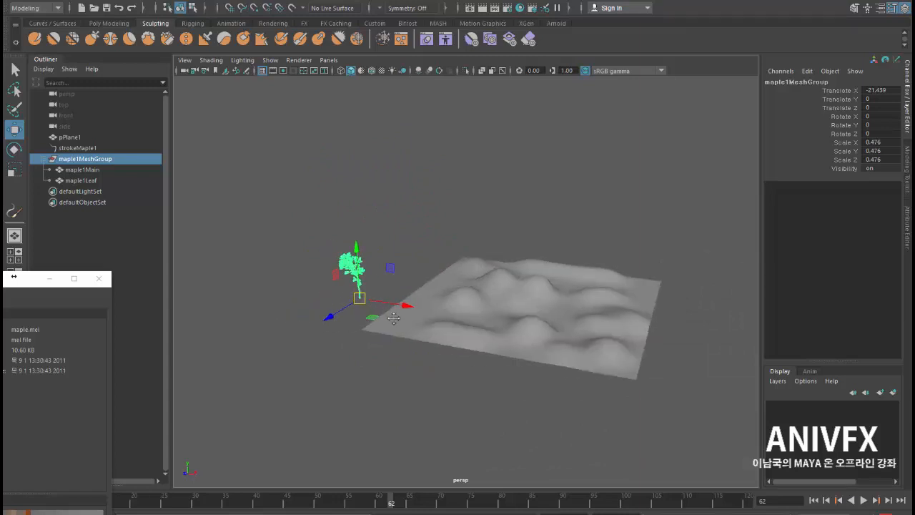
alt+middle_drag(395, 319, 432, 318)
click(56, 277)
Step: Play the animation, examine the converted tree from several angles and clear the selection
scroll(375, 300, up, 3)
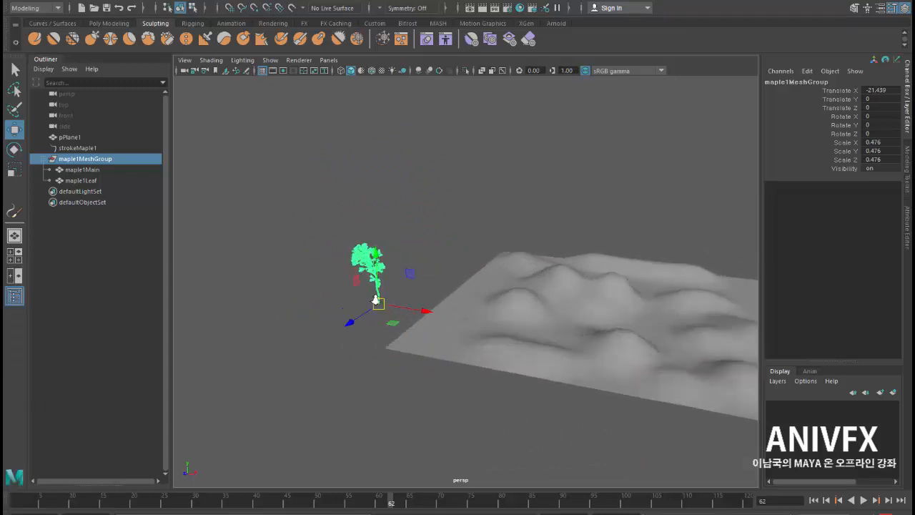
alt+drag(376, 299, 298, 259)
scroll(298, 260, up, 3)
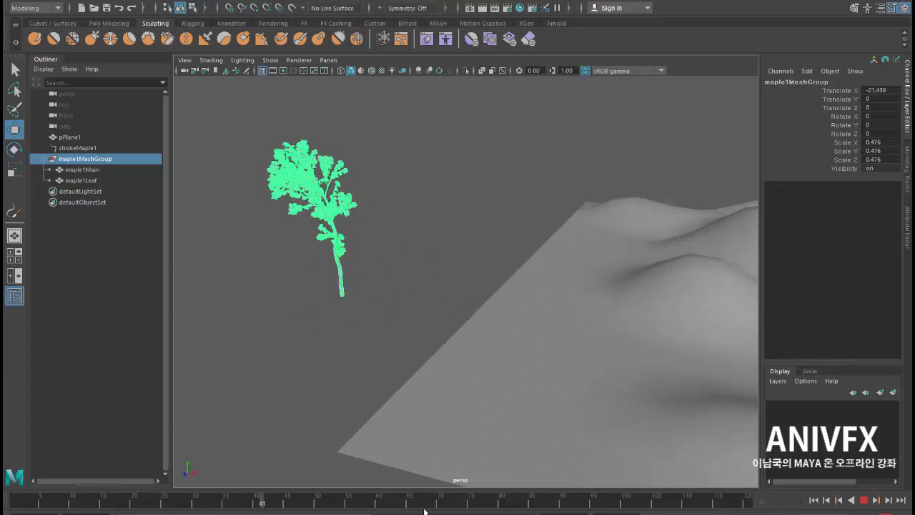
alt+drag(266, 337, 262, 308)
scroll(261, 309, down, 4)
alt+middle_drag(321, 309, 258, 327)
alt+drag(258, 328, 257, 309)
alt+drag(312, 175, 274, 227)
click(274, 226)
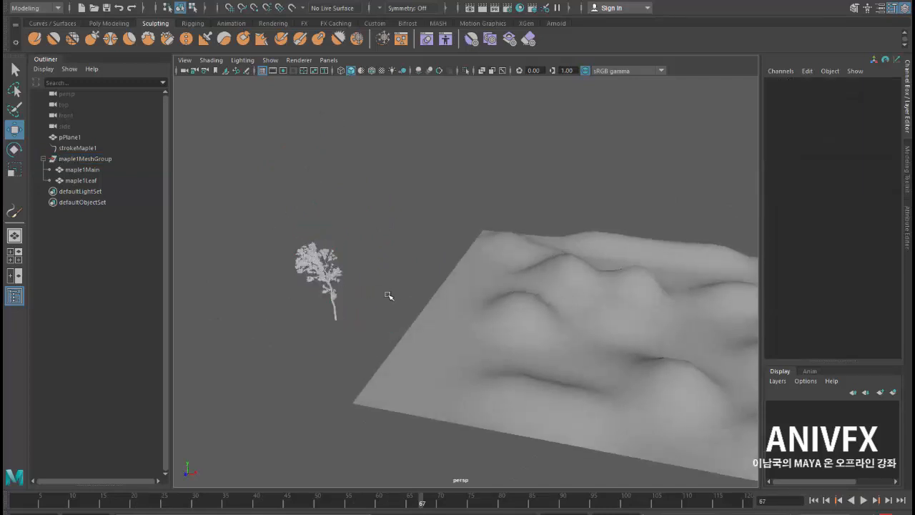
Step: Select the maple1Leaf mesh in the scene and switch to the Animation menu set
click(298, 246)
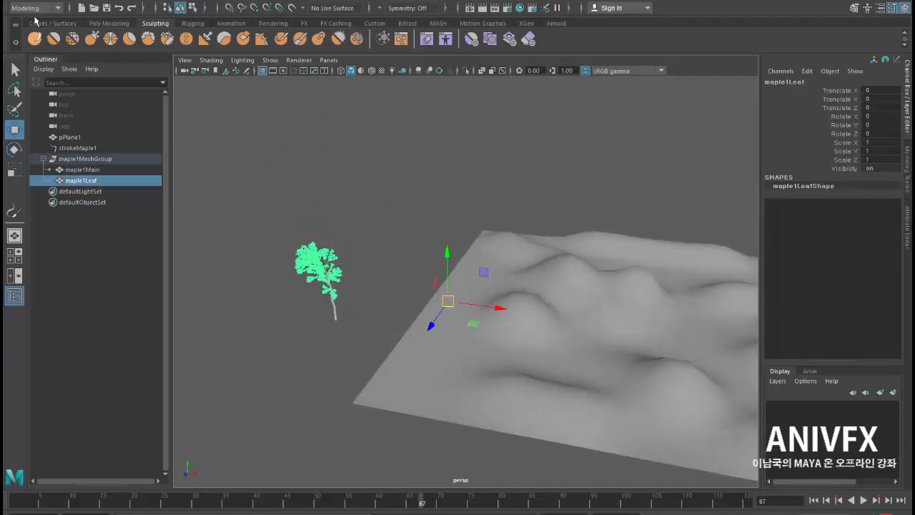
click(35, 8)
click(25, 41)
Step: Try to create a MASH network from the maple1Leaf mesh alone, and undo it
click(338, 1)
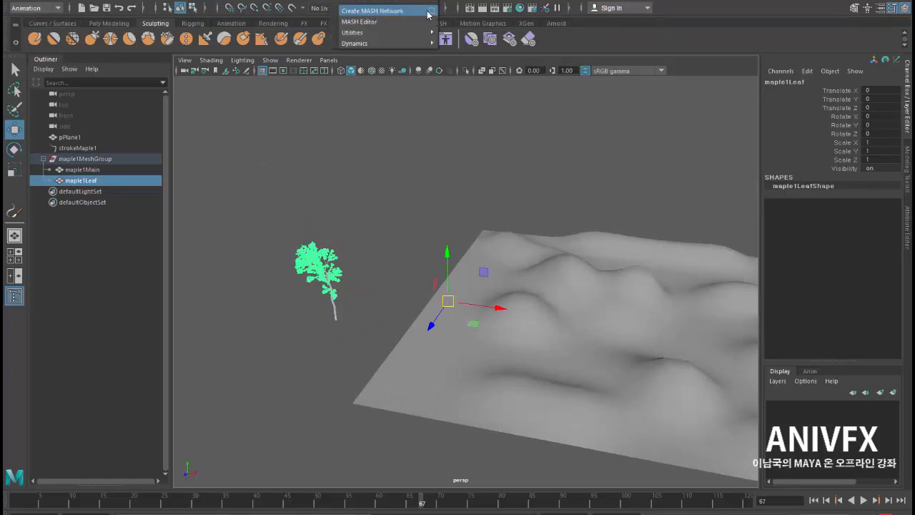
click(371, 11)
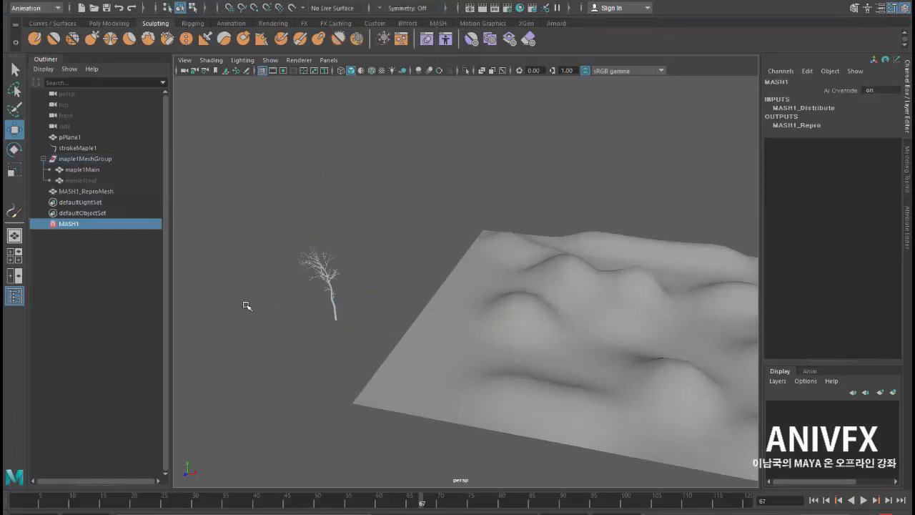
mouse_move(328, 318)
alt+mouse_down()
mouse_move(315, 309)
mouse_move(322, 328)
alt+mouse_up()
alt+middle_drag(354, 327, 329, 304)
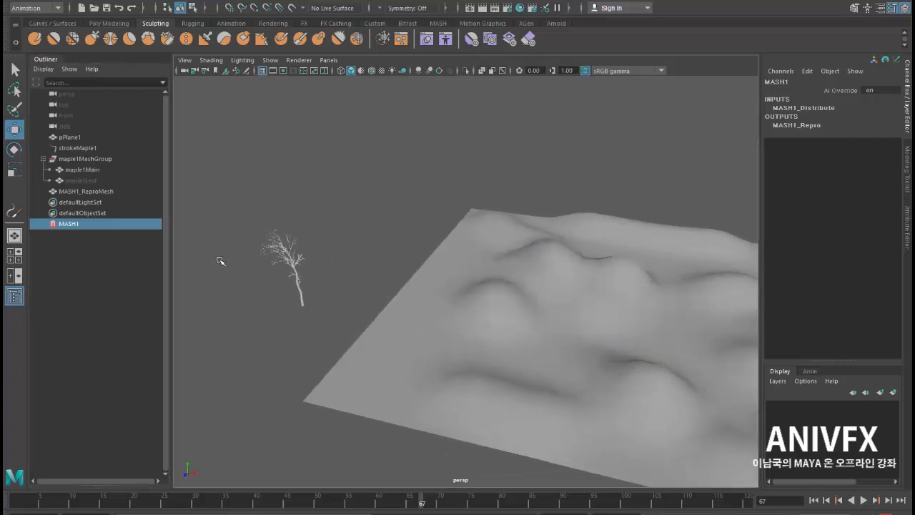
key(ctrl+z)
click(203, 283)
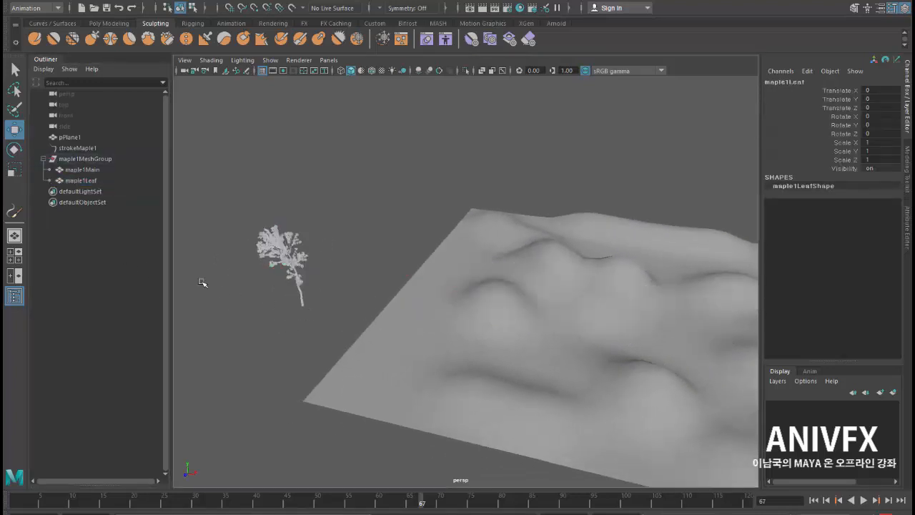
Step: Create a MASH network from the whole maple1MeshGroup and inspect the resulting tree copies on the terrain
click(80, 160)
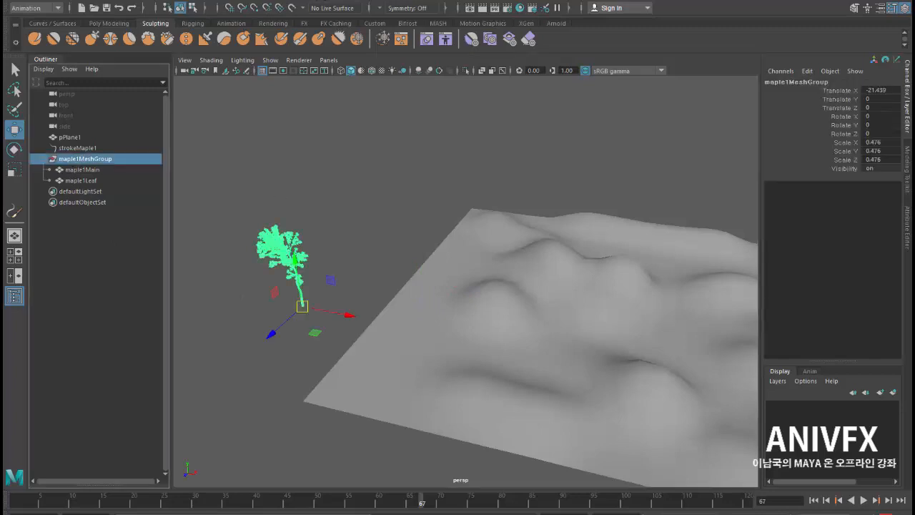
click(358, 10)
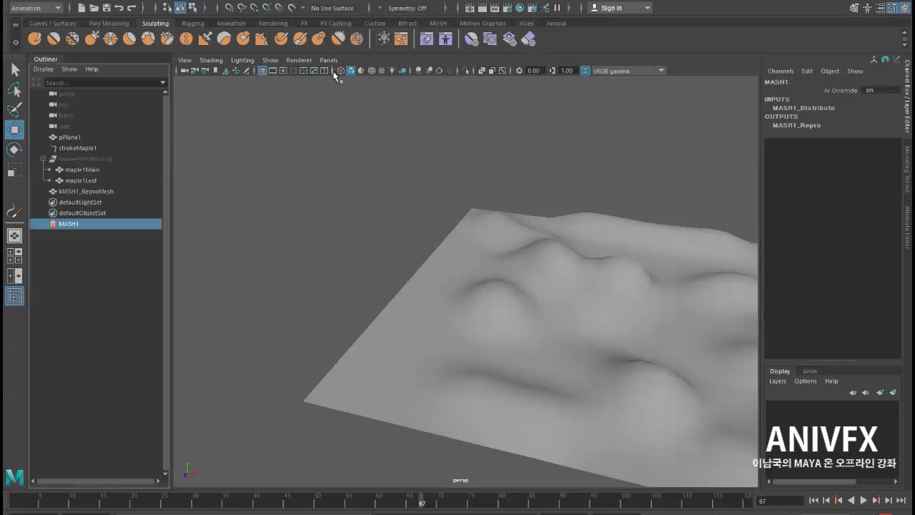
alt+drag(403, 231, 379, 250)
scroll(431, 268, down, 4)
scroll(496, 301, up, 10)
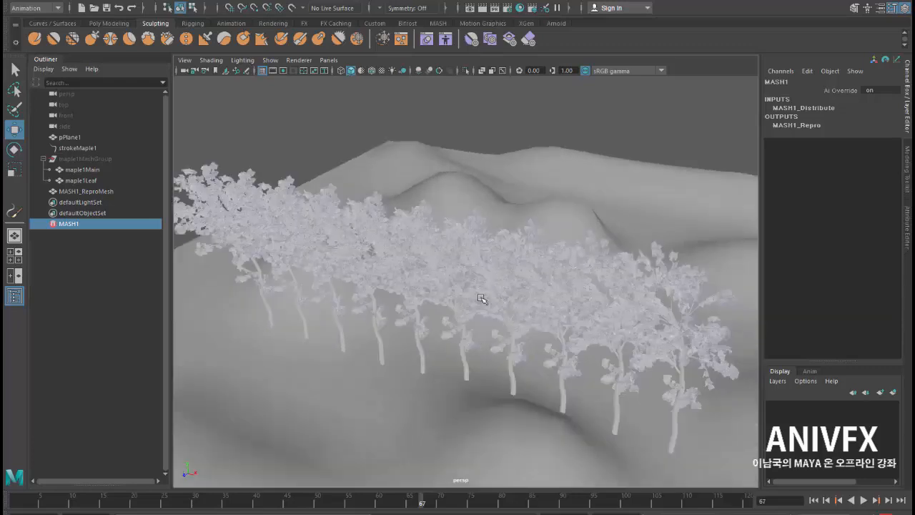
alt+drag(482, 300, 91, 245)
scroll(429, 289, down, 4)
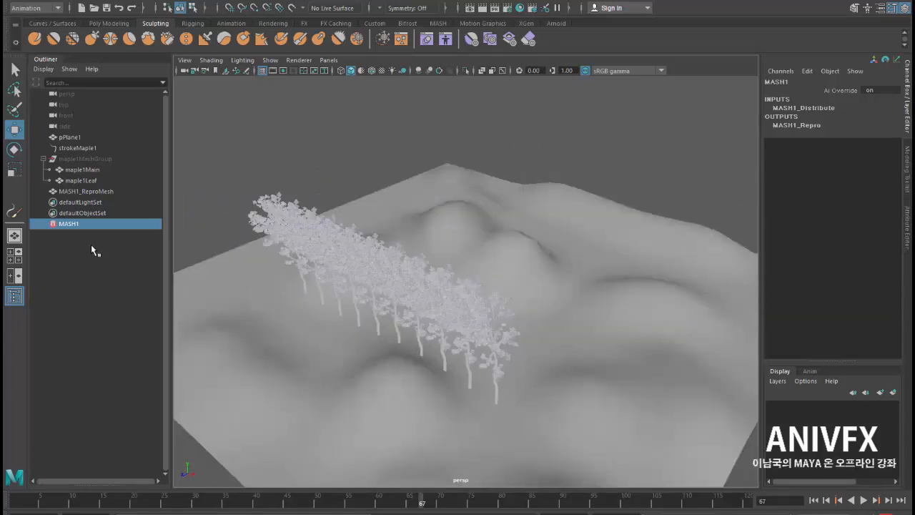
Step: Open the attributes of MASH1 and set the Distribute node's Number of Points to 0
double_click(57, 224)
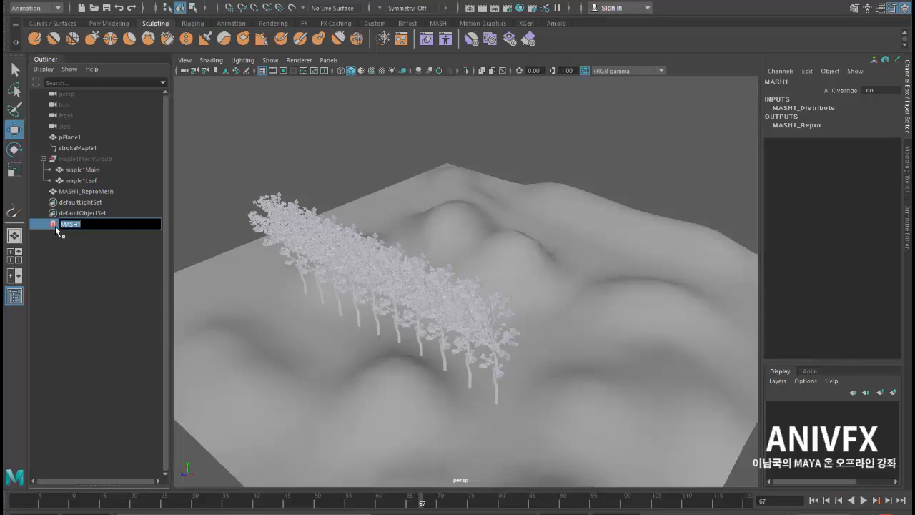
key(Return)
key(ctrl+a)
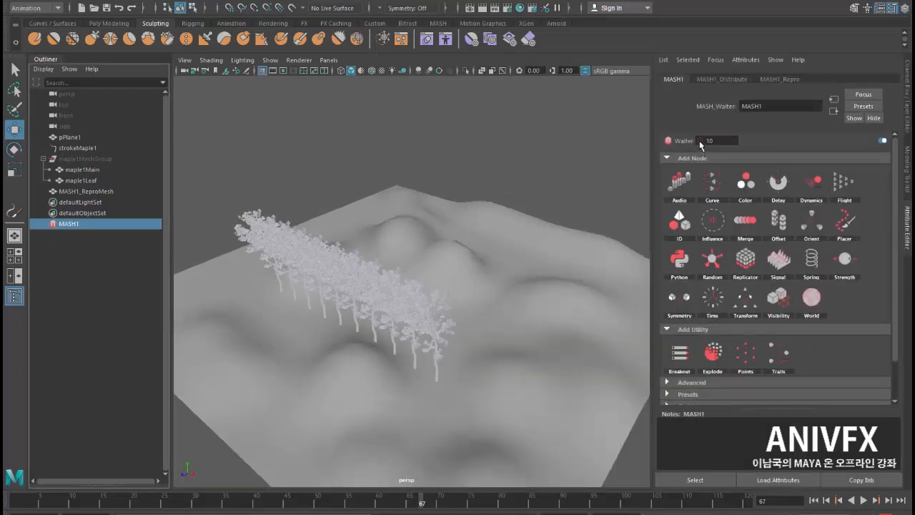
click(709, 81)
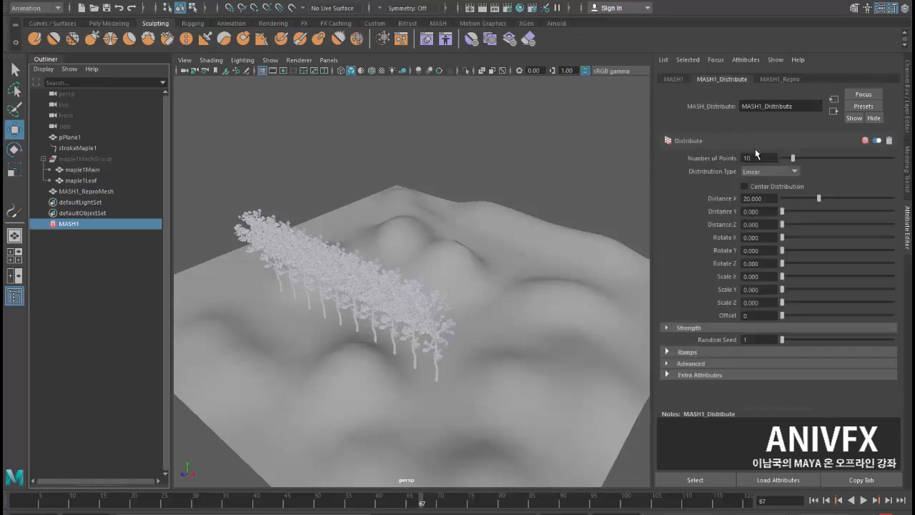
key(Return)
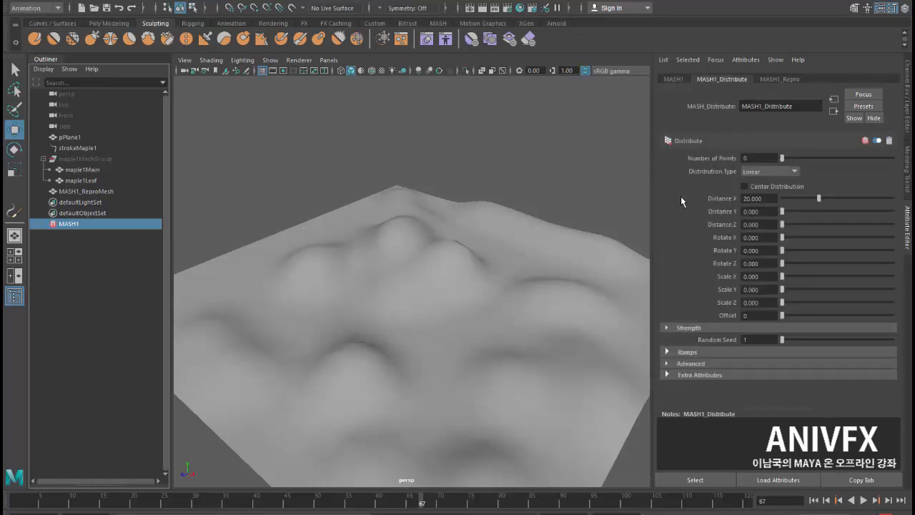
Step: Reselect the MASH1 network and add a Placer node to it
alt+drag(400, 280, 419, 273)
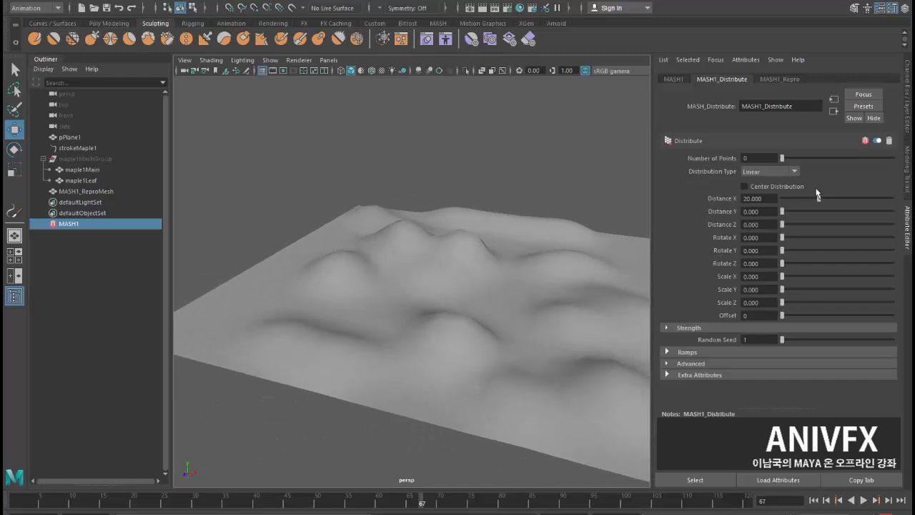
alt+drag(549, 238, 504, 236)
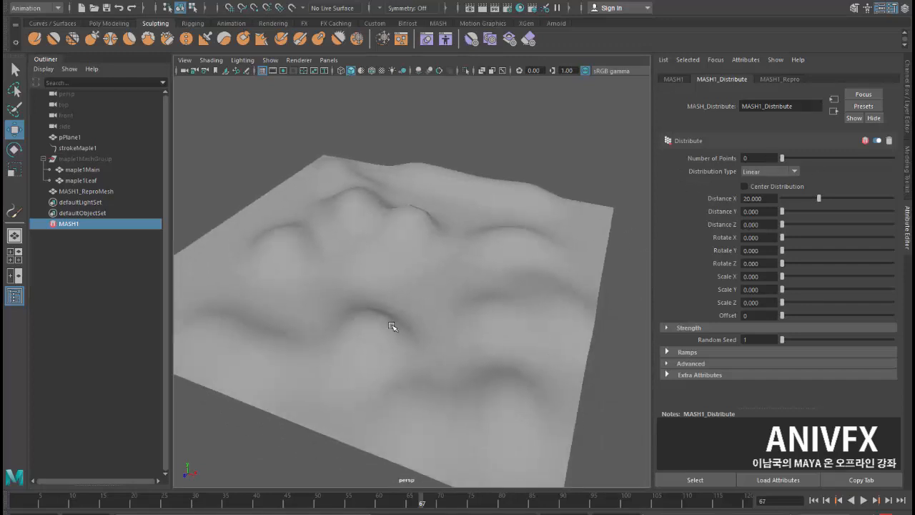
click(133, 257)
click(63, 225)
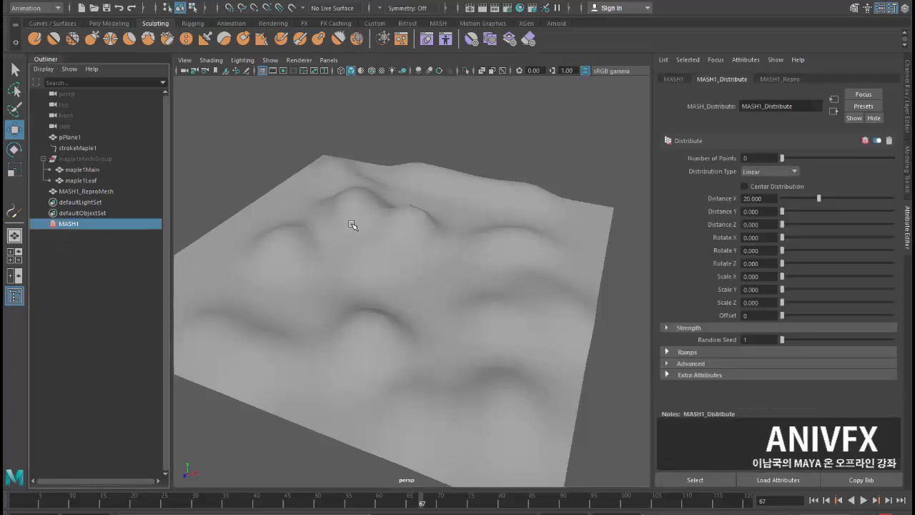
click(674, 80)
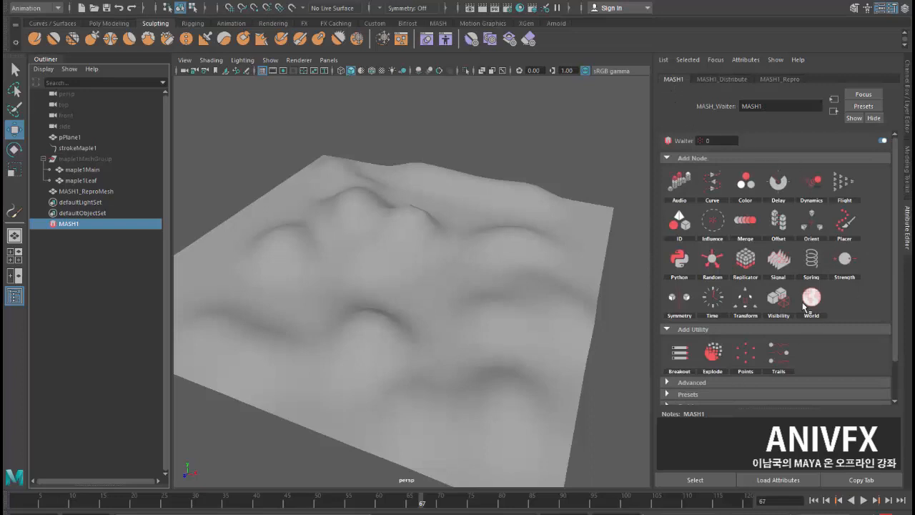
click(848, 226)
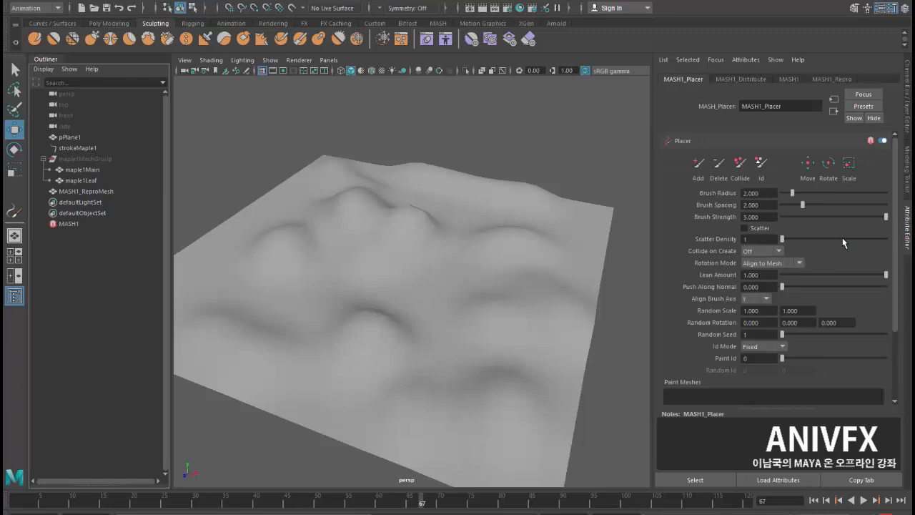
Step: Reopen the MASH1_Placer settings from MASH1 and assign the terrain plane as the paint mesh
scroll(832, 236, down, 3)
scroll(834, 264, up, 3)
click(70, 224)
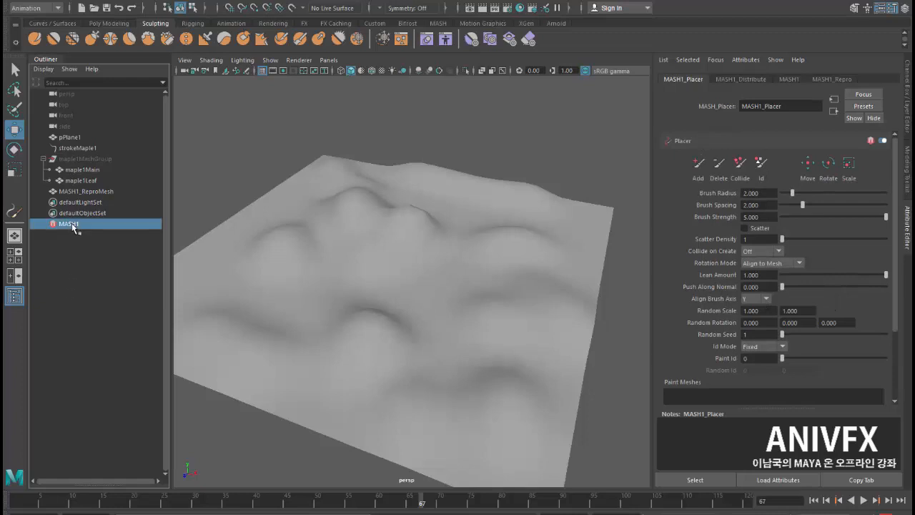
click(717, 79)
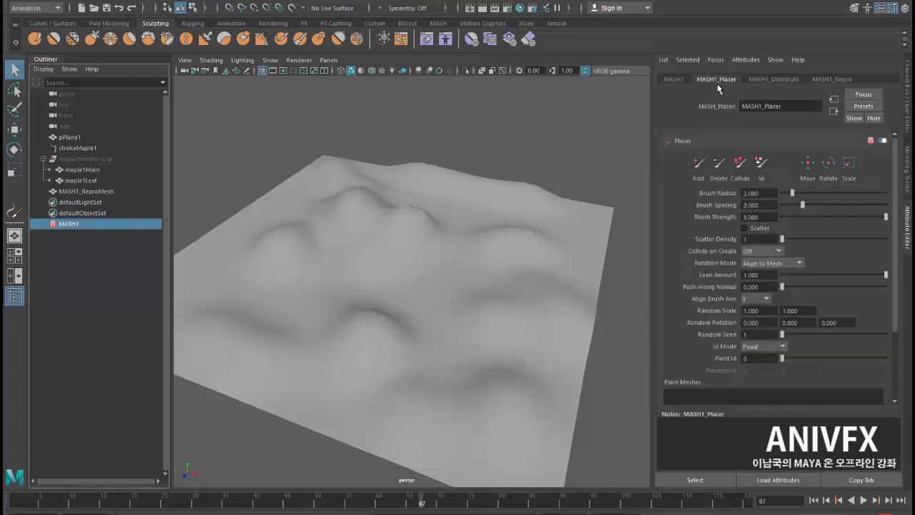
scroll(750, 361, down, 4)
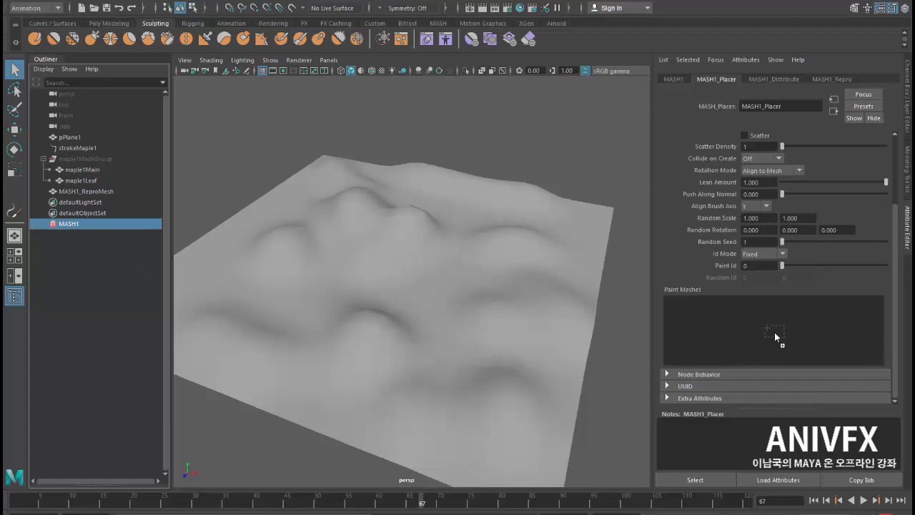
drag(776, 334, 778, 337)
drag(691, 330, 691, 330)
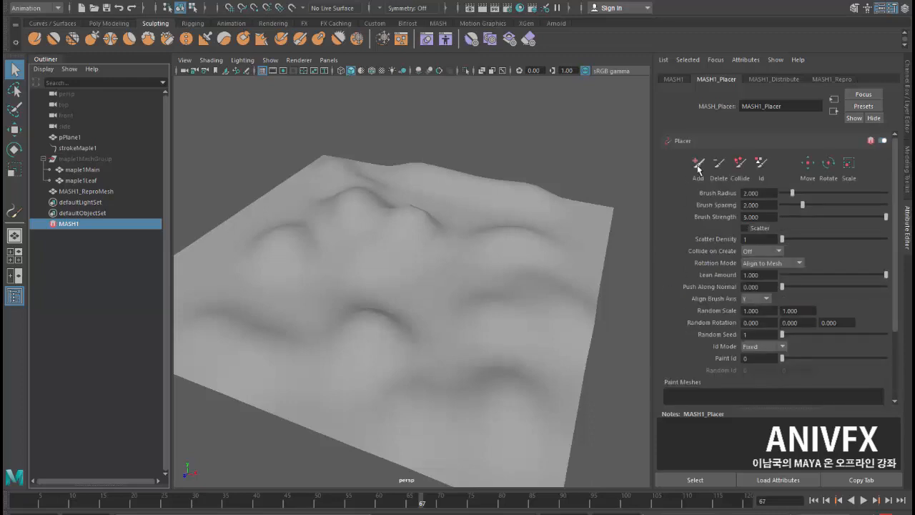
Step: Try painting maple trees over the terrain with the Placer's Add brush, undoing the test strokes
click(699, 165)
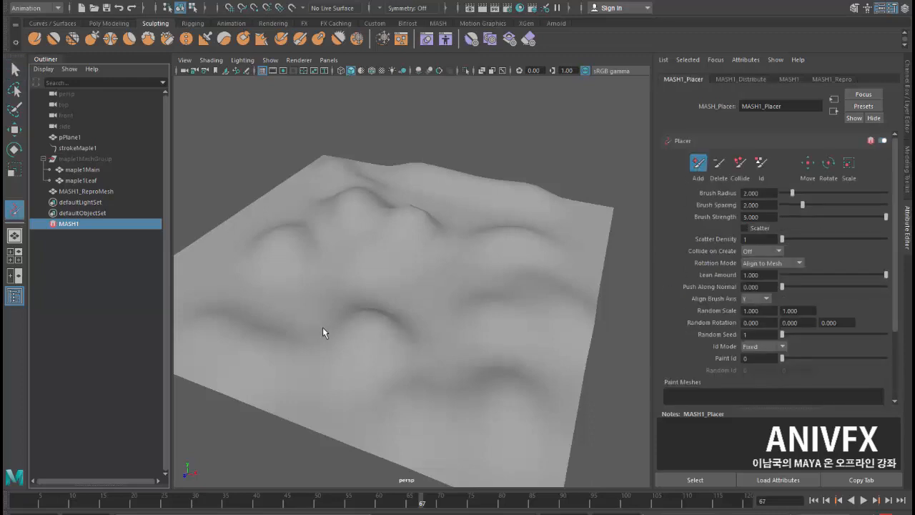
click(337, 352)
alt+drag(331, 344, 367, 288)
key(ctrl+z)
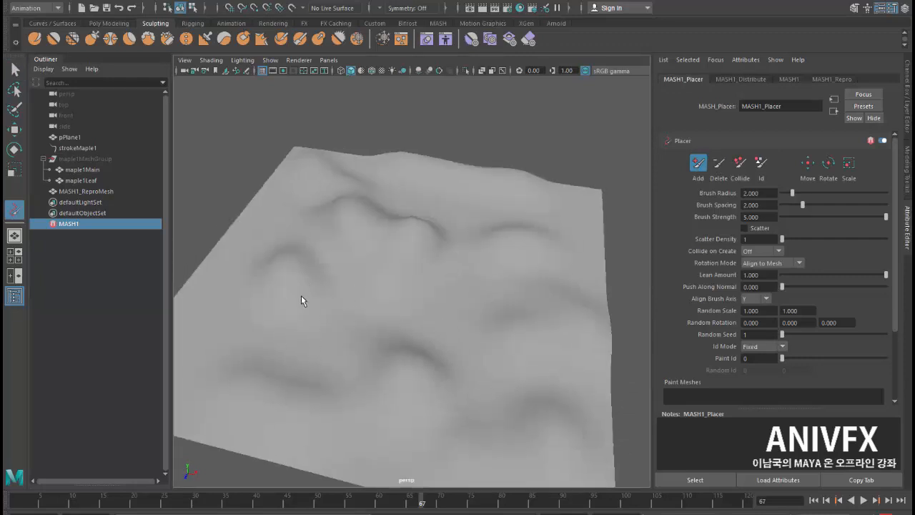
mouse_move(307, 274)
mouse_down()
mouse_move(306, 258)
mouse_move(385, 219)
mouse_move(445, 231)
mouse_move(547, 345)
mouse_move(520, 398)
mouse_move(428, 416)
mouse_move(383, 394)
mouse_up()
mouse_move(287, 365)
alt+mouse_down()
mouse_move(261, 337)
mouse_move(312, 361)
mouse_move(278, 380)
mouse_move(329, 331)
alt+mouse_up()
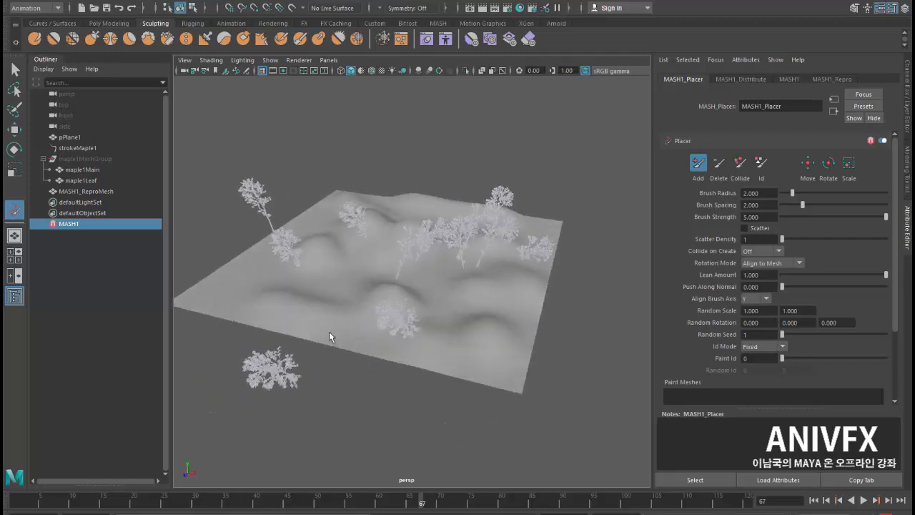
key(ctrl+z)
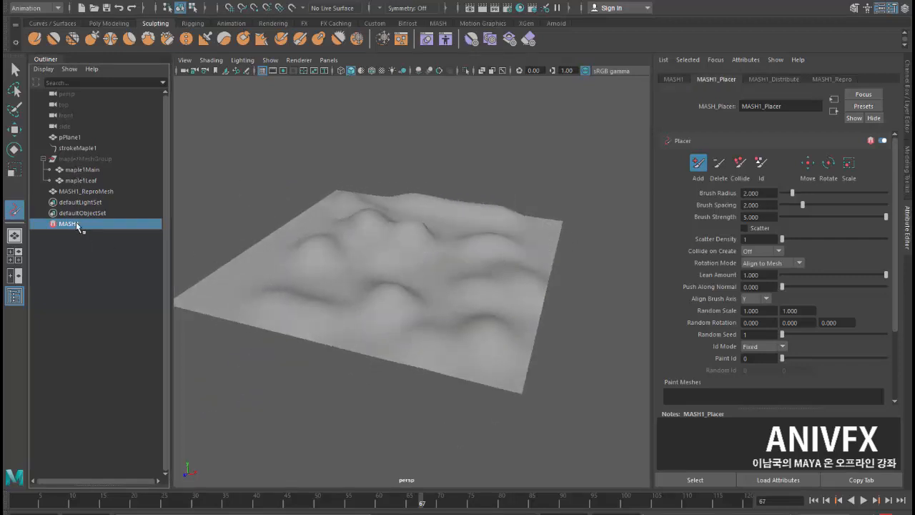
Step: Delete the existing MASH1 network and its repro mesh from the scene
click(80, 161)
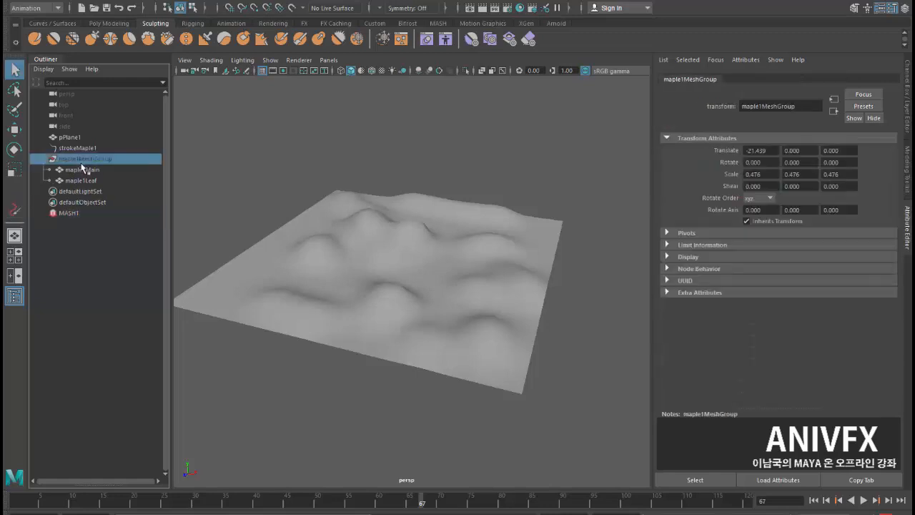
click(66, 215)
key(Delete)
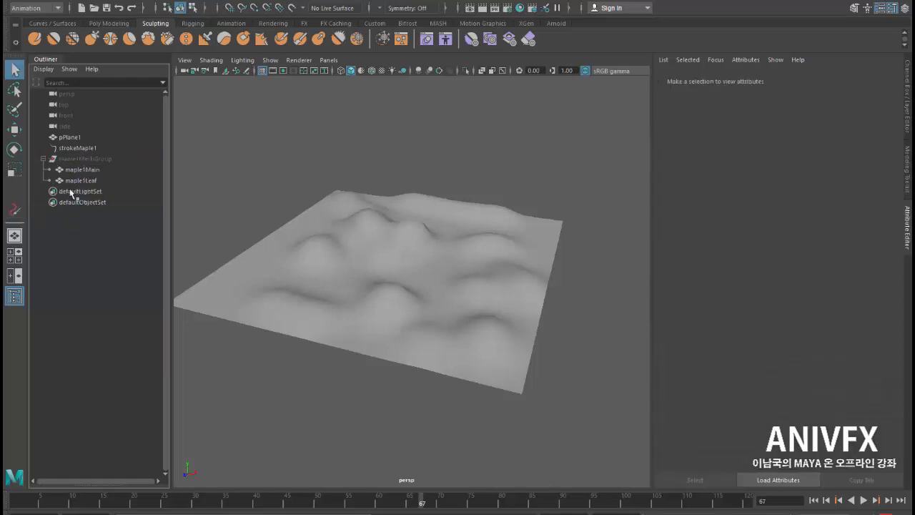
Step: Make the hidden maple1MeshGroup visible again by setting its Visibility to on
click(80, 159)
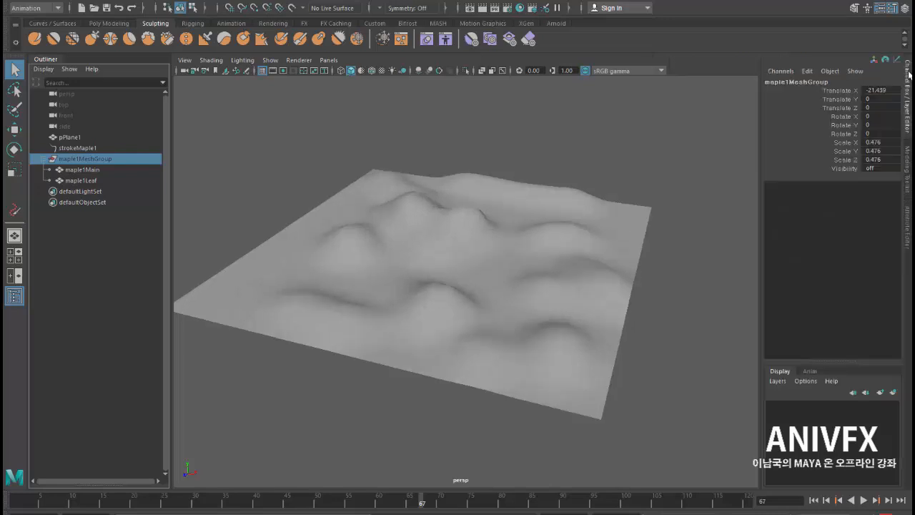
click(907, 85)
click(870, 168)
text(1)
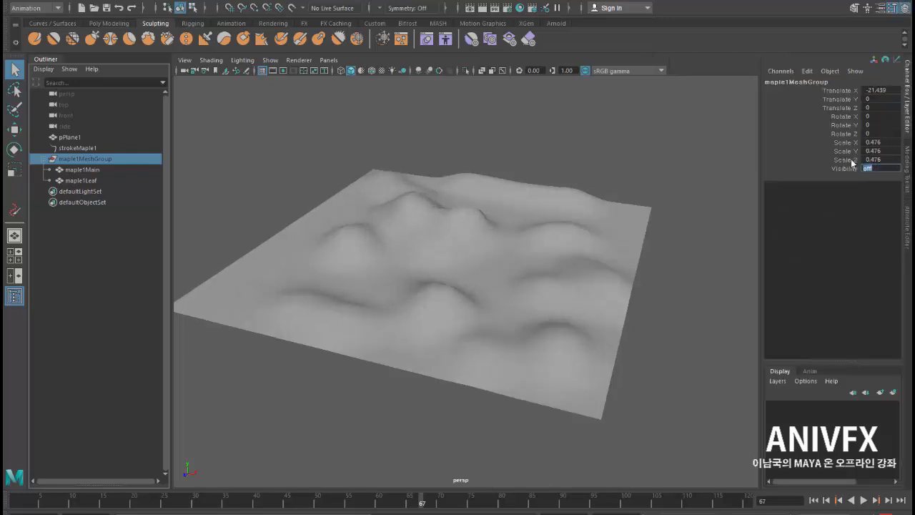
key(Return)
key(w)
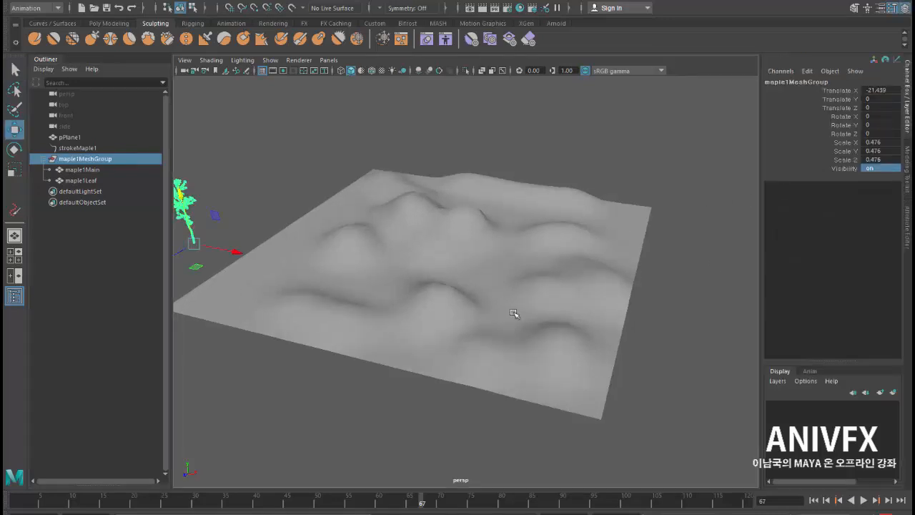
Step: Set maple1MeshGroup's Translate X to 0 and freeze its transformations, resetting the scale to 1
click(880, 91)
text(0)
key(Return)
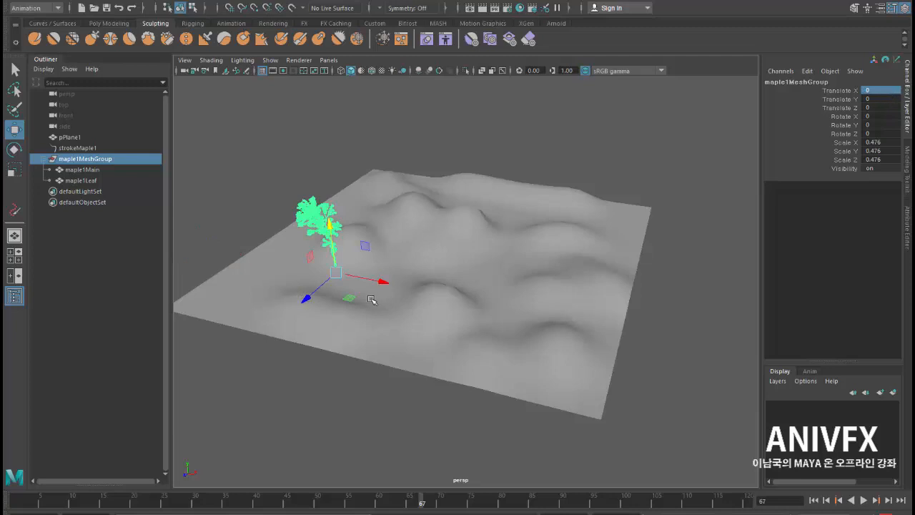
alt+drag(372, 299, 422, 271)
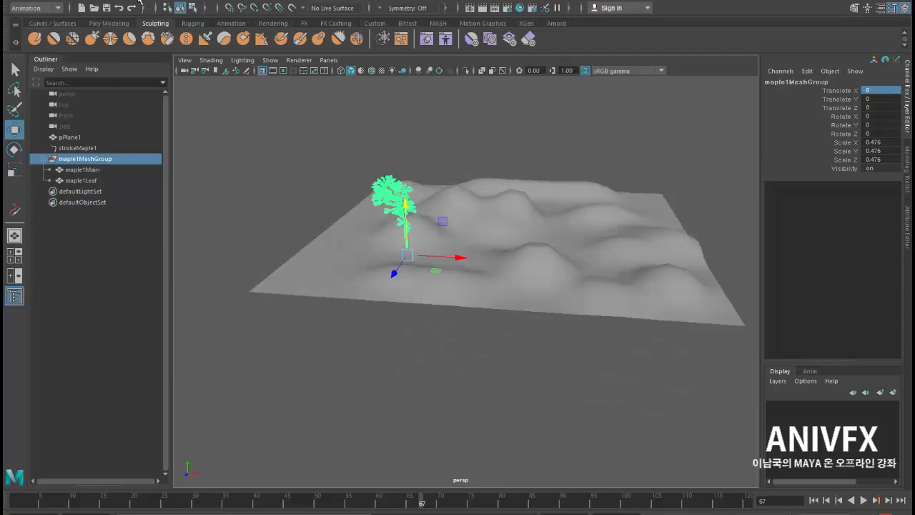
click(101, 1)
click(125, 43)
alt+drag(356, 198, 336, 219)
scroll(336, 218, up, 3)
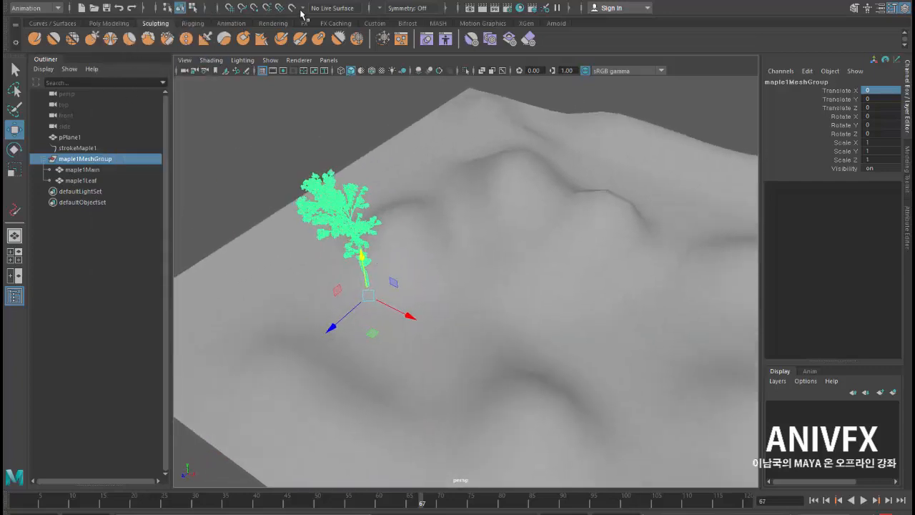
Step: Using snapping in wireframe display, move the maple tree group by its trunk base to Translate 10.581, -0.492, -9.012, and restore shaded display
mouse_move(308, 332)
alt+mouse_down()
mouse_move(303, 279)
mouse_move(312, 322)
mouse_move(265, 298)
mouse_move(268, 376)
mouse_move(282, 349)
mouse_move(569, 261)
mouse_move(374, 337)
mouse_move(372, 374)
mouse_move(343, 354)
mouse_move(372, 369)
mouse_move(331, 362)
mouse_move(487, 313)
mouse_move(538, 282)
alt+mouse_up()
key(4)
key(v)
alt+drag(474, 326, 343, 321)
key(x)
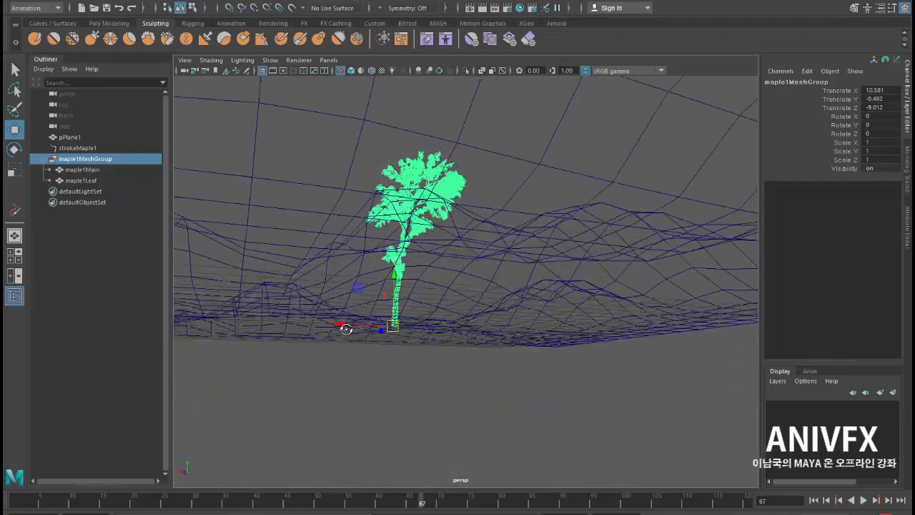
alt+right_drag(344, 321, 274, 340)
key(5)
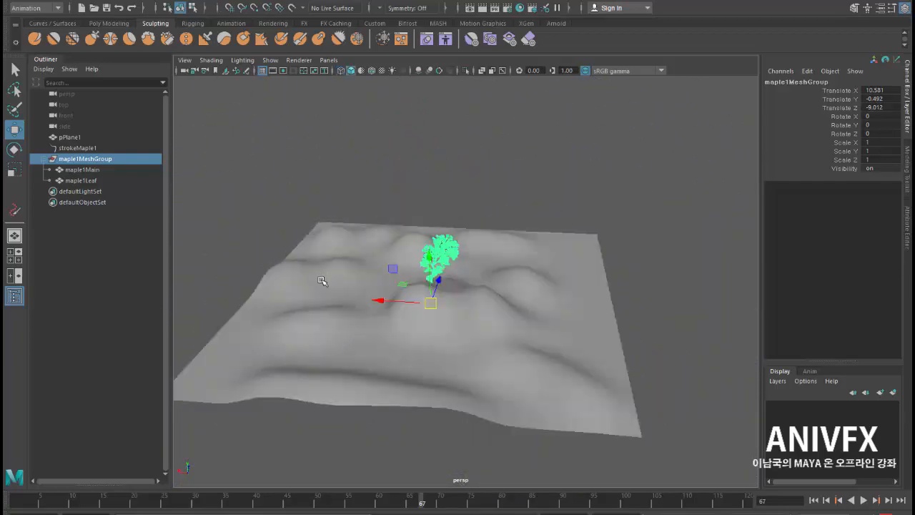
Step: Freeze maple1MeshGroup's transformations at its new position, resetting the translation to 0
alt+drag(323, 280, 129, 59)
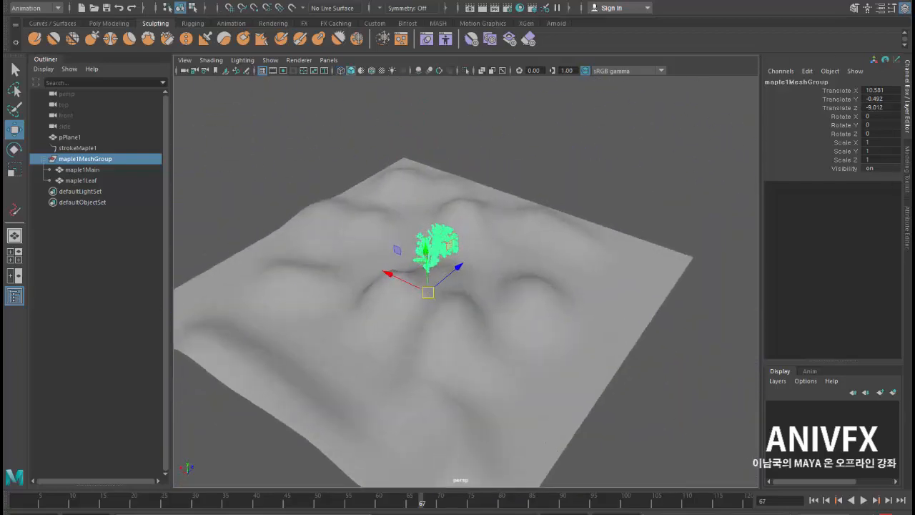
click(157, 43)
alt+drag(358, 143, 302, 210)
scroll(306, 199, up, 3)
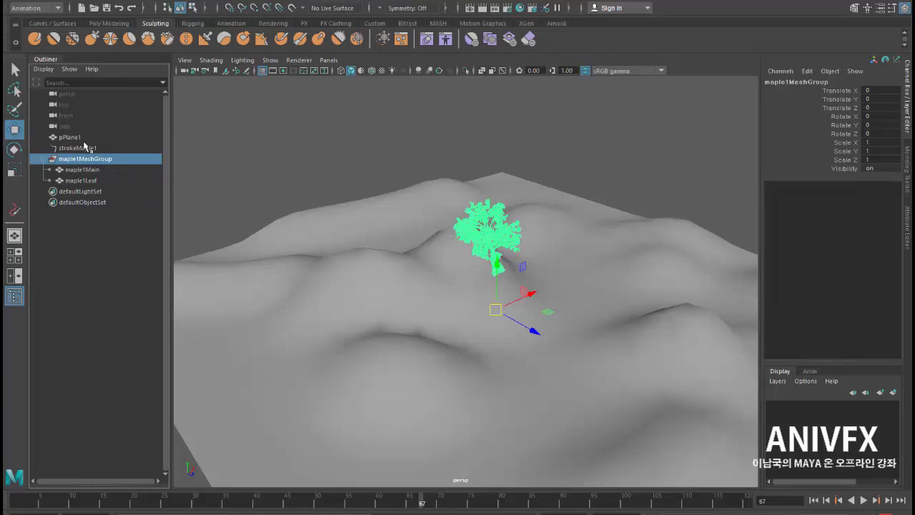
Step: Select maple1MeshGroup as a whole and create a new MASH network from it
click(73, 170)
click(80, 180)
click(78, 170)
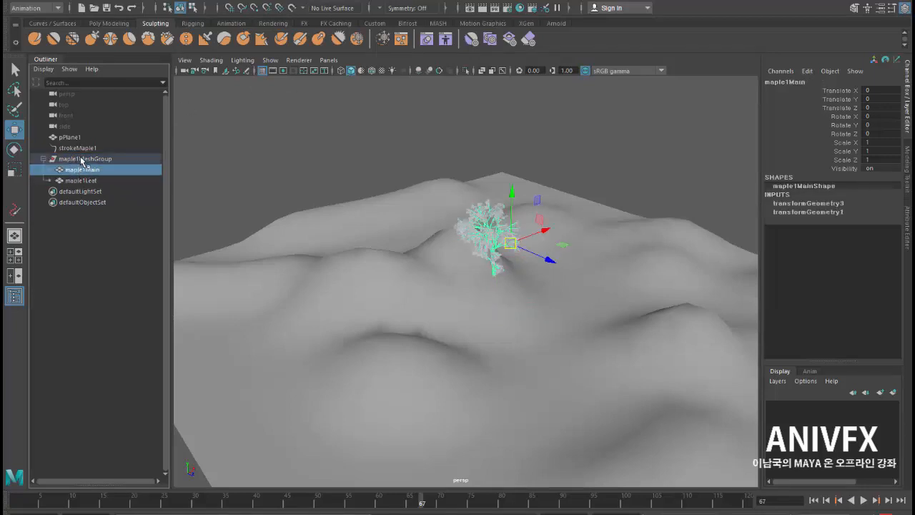
click(81, 159)
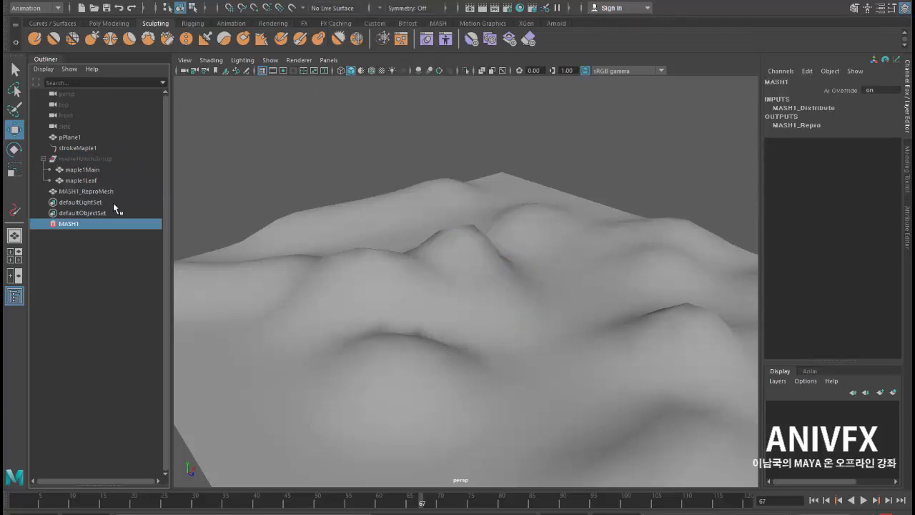
Step: Open the new MASH1 network's attributes and set the Distribute node's Number of Points to 0
double_click(57, 225)
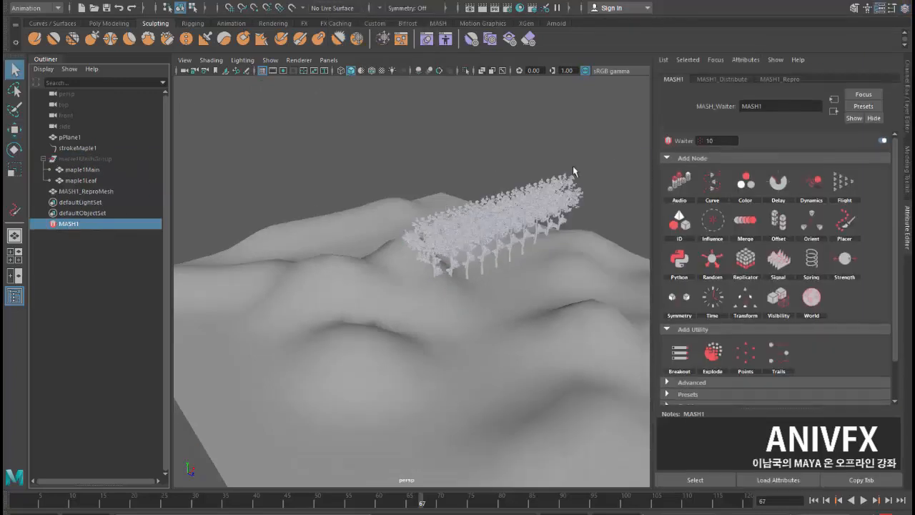
click(722, 79)
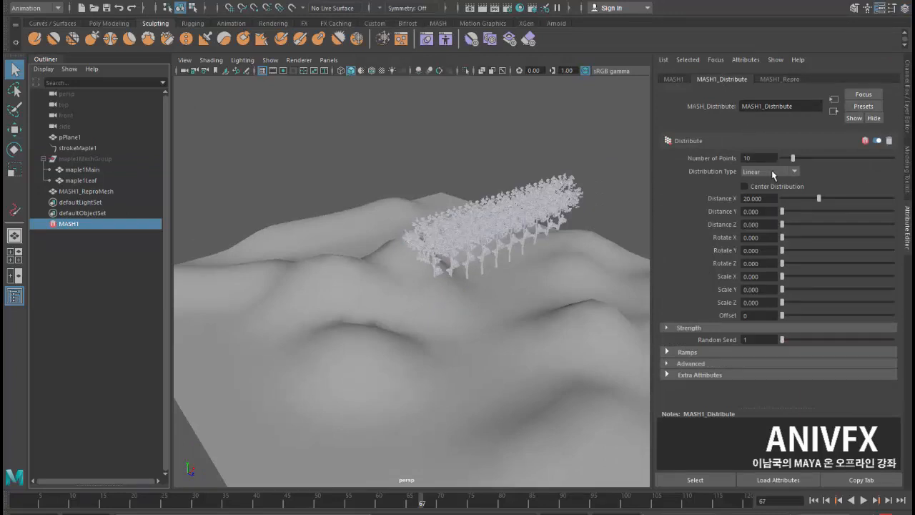
drag(793, 159, 781, 158)
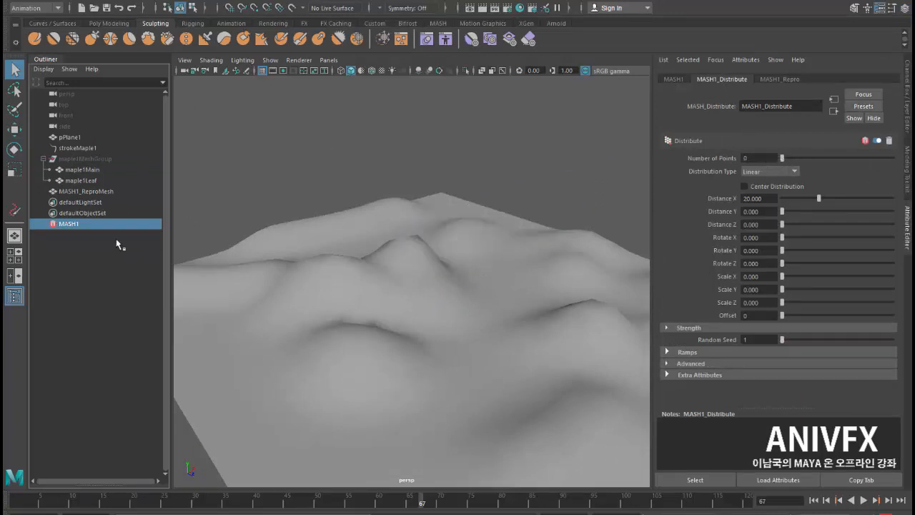
Step: Add a Placer node to MASH1, go through its paint mesh settings and activate its Add brush
click(673, 79)
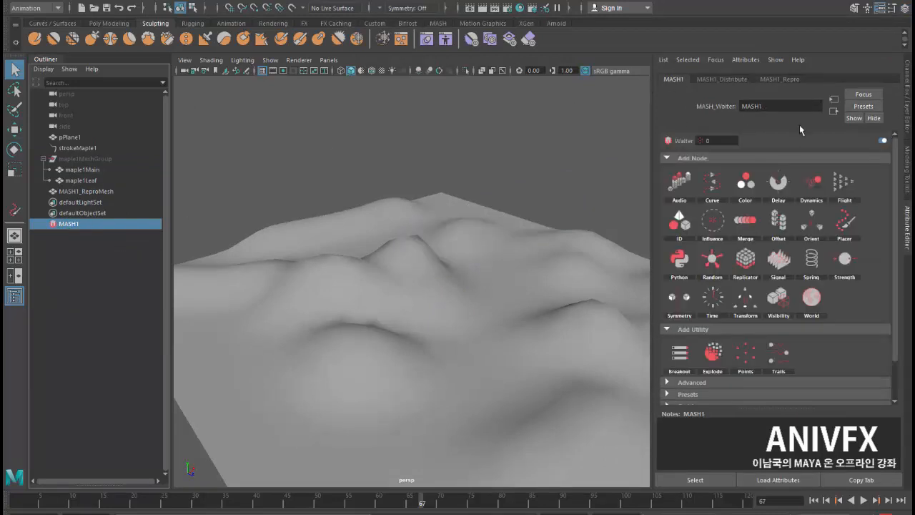
click(850, 227)
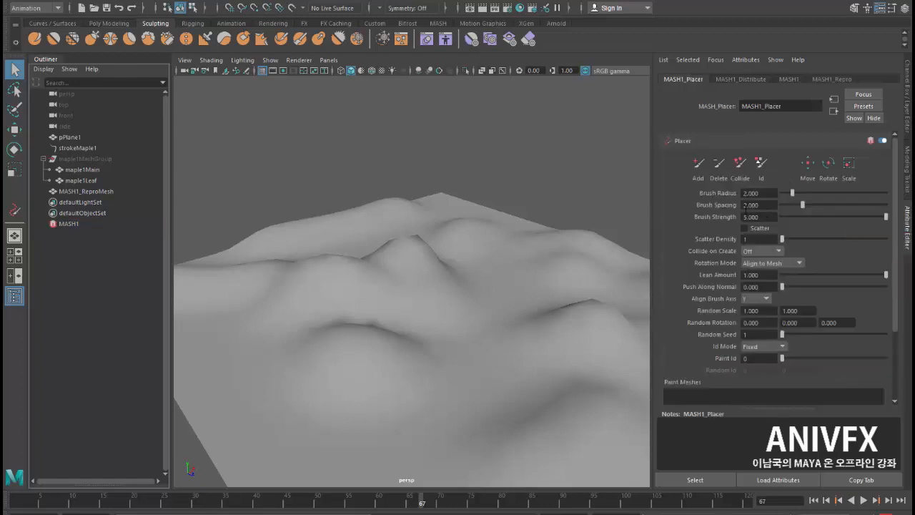
scroll(701, 318, down, 3)
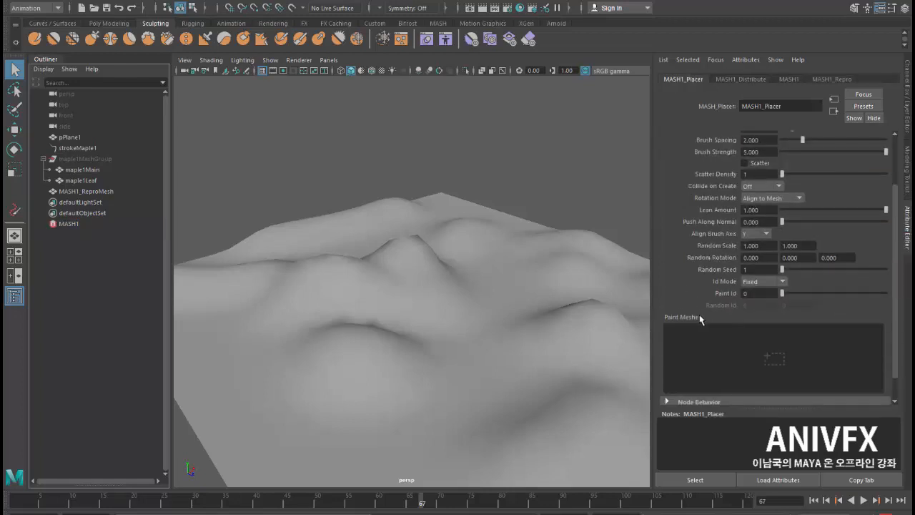
mouse_move(69, 223)
mouse_down()
mouse_move(410, 322)
mouse_move(773, 362)
mouse_move(763, 371)
mouse_move(750, 332)
mouse_move(739, 343)
mouse_up()
scroll(723, 252, up, 3)
click(698, 164)
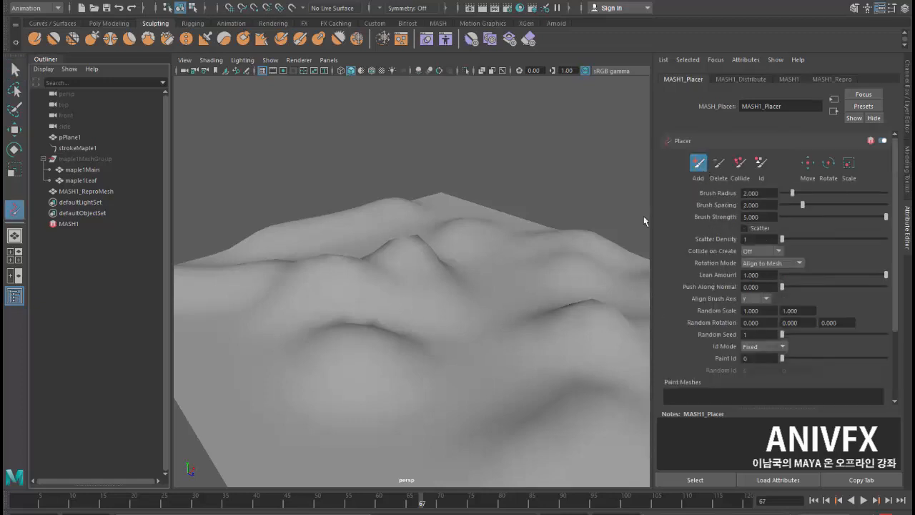
Step: Test-paint maple trees over the hills, enlarging the Placer's brush radius to 3.025, and undo the test strokes
mouse_move(332, 314)
mouse_down()
mouse_move(337, 326)
mouse_move(446, 343)
mouse_move(476, 366)
mouse_up()
mouse_move(333, 343)
alt+mouse_down()
mouse_move(364, 372)
mouse_move(339, 319)
mouse_move(307, 297)
mouse_move(340, 380)
mouse_move(323, 384)
mouse_move(391, 326)
mouse_move(349, 325)
mouse_move(366, 325)
alt+mouse_up()
key(ctrl+z)
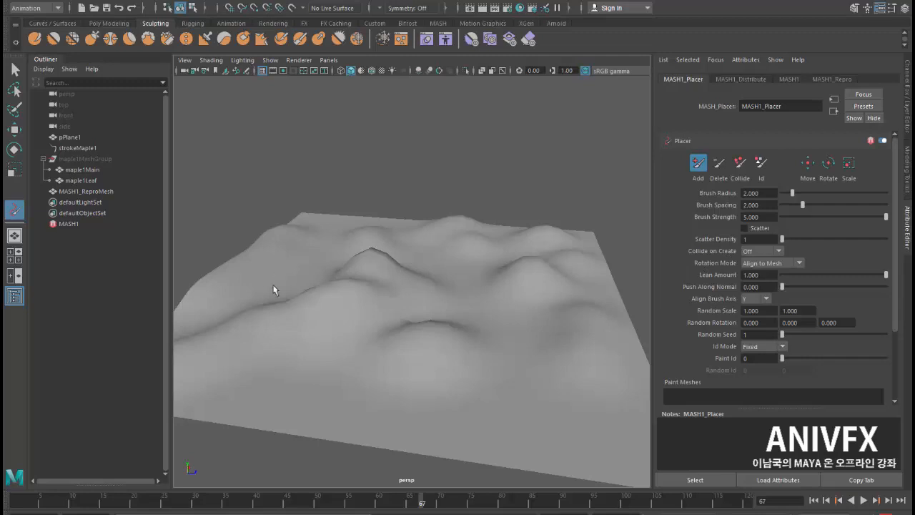
drag(349, 329, 493, 304)
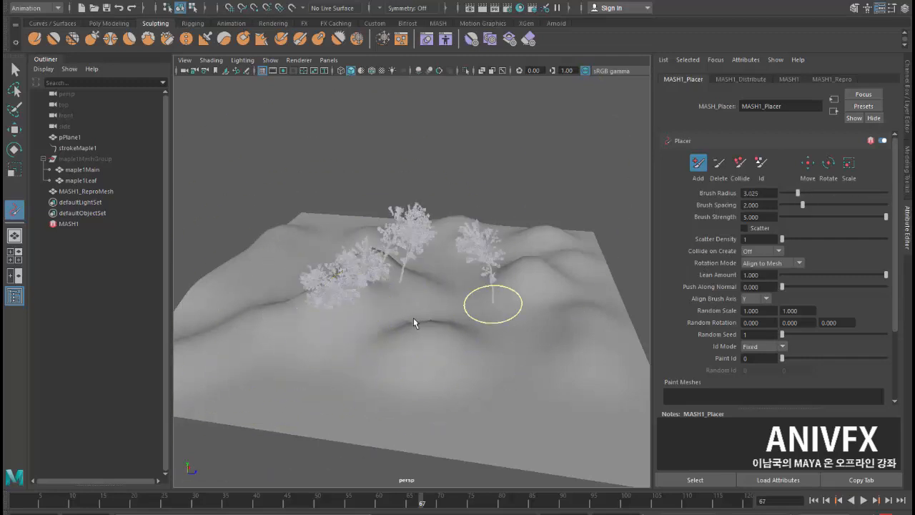
key(ctrl+z)
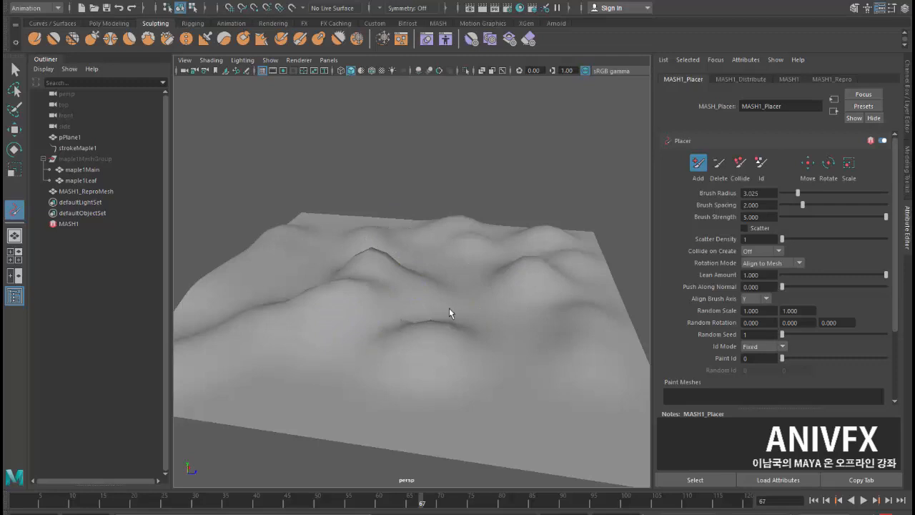
alt+drag(396, 303, 506, 322)
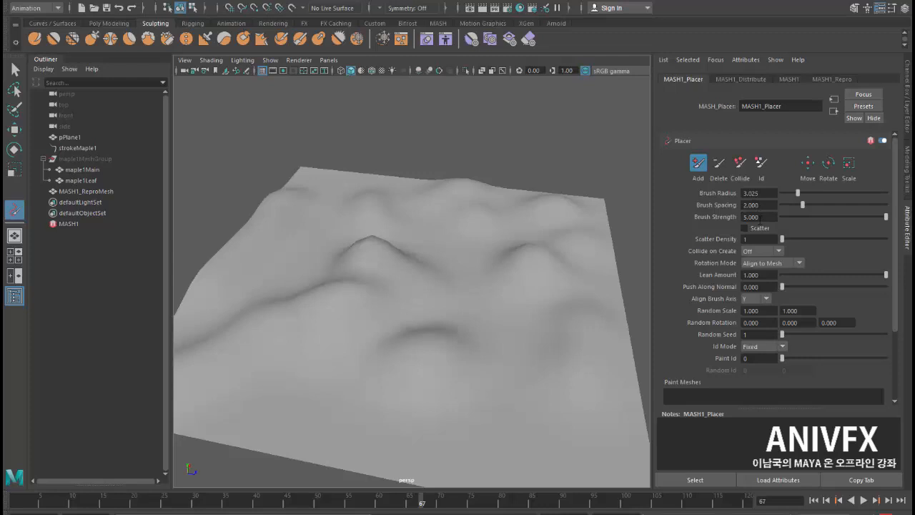
Step: Set the Placer's first Random Scale value to 0.6 and its Y Random Rotation to 180
scroll(767, 229, down, 2)
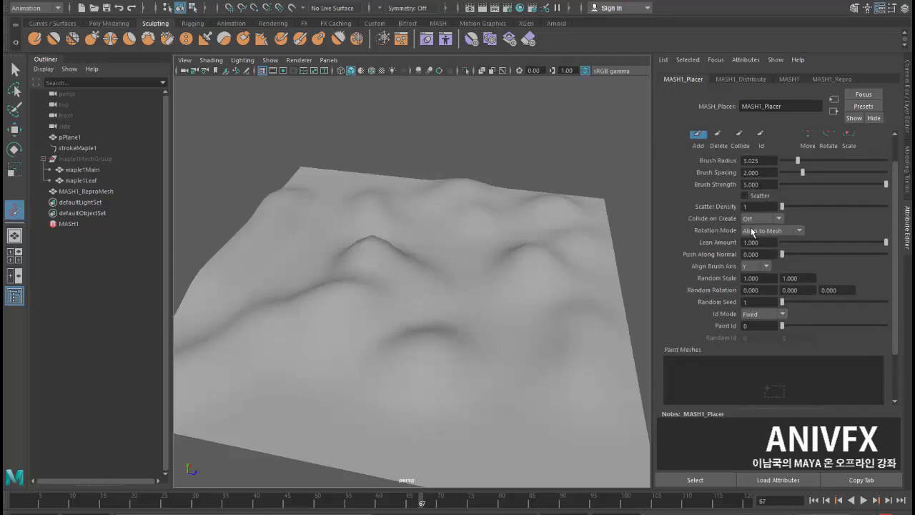
scroll(752, 231, down, 2)
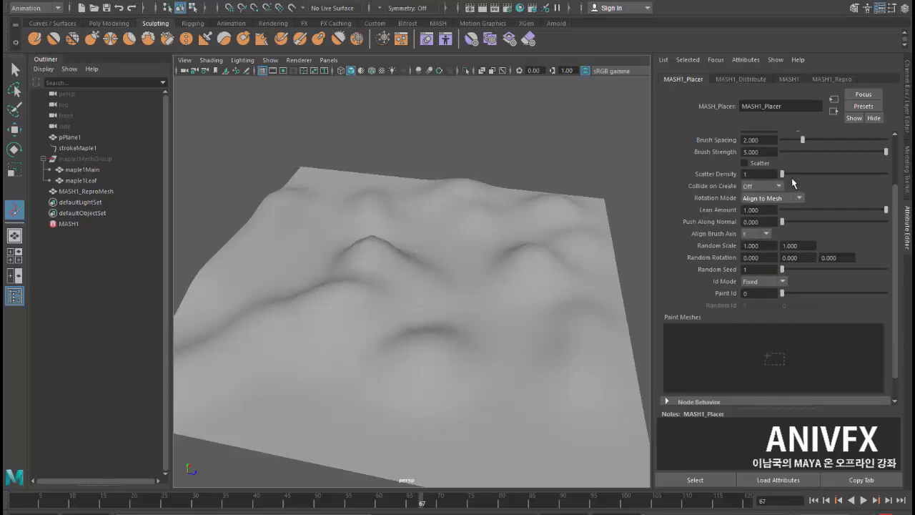
scroll(742, 288, down, 2)
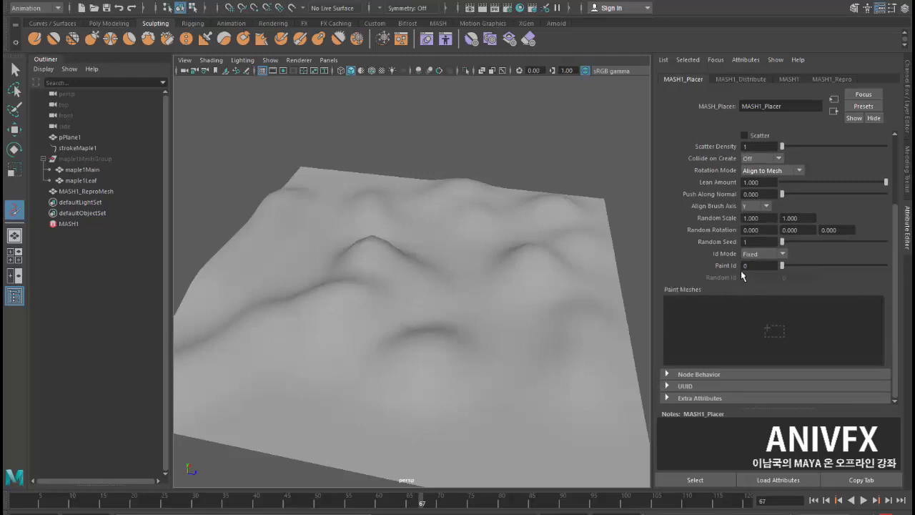
double_click(767, 219)
text(0.6)
key(Return)
double_click(802, 230)
text(1)
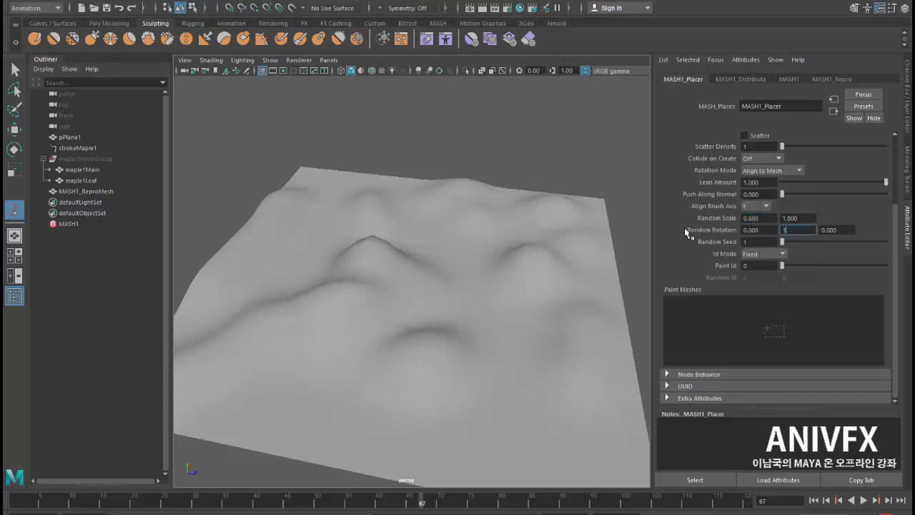
text(80)
key(Return)
Step: Paint randomly scaled and rotated maple trees across the terrain's hills and slopes with the Placer's Add brush
alt+drag(360, 315, 326, 300)
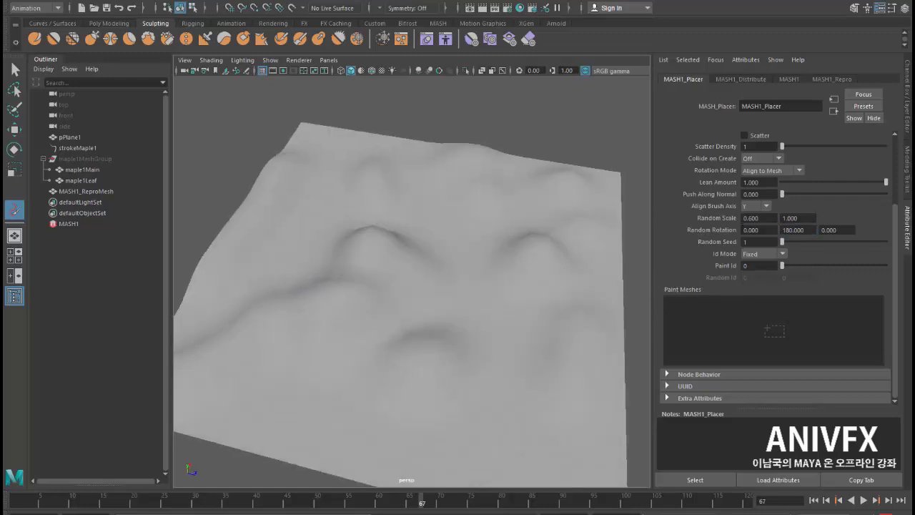
scroll(702, 180, up, 3)
click(700, 168)
mouse_move(313, 268)
mouse_down()
mouse_move(379, 309)
mouse_move(532, 263)
mouse_move(443, 218)
mouse_move(420, 250)
mouse_move(388, 258)
mouse_up()
mouse_move(488, 281)
mouse_down()
mouse_move(499, 394)
mouse_move(327, 384)
mouse_move(279, 349)
mouse_move(341, 336)
mouse_move(290, 327)
mouse_move(266, 343)
mouse_up()
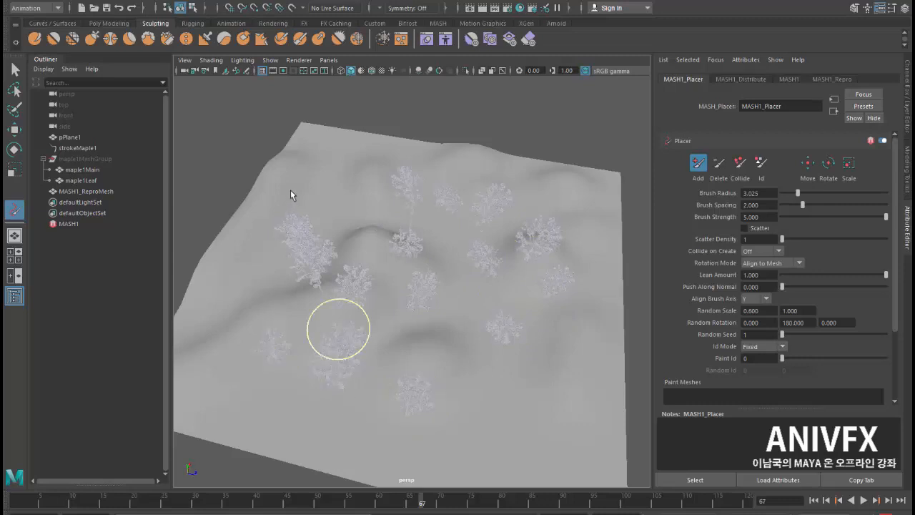
mouse_move(374, 280)
mouse_down()
mouse_move(334, 361)
mouse_move(308, 352)
mouse_up()
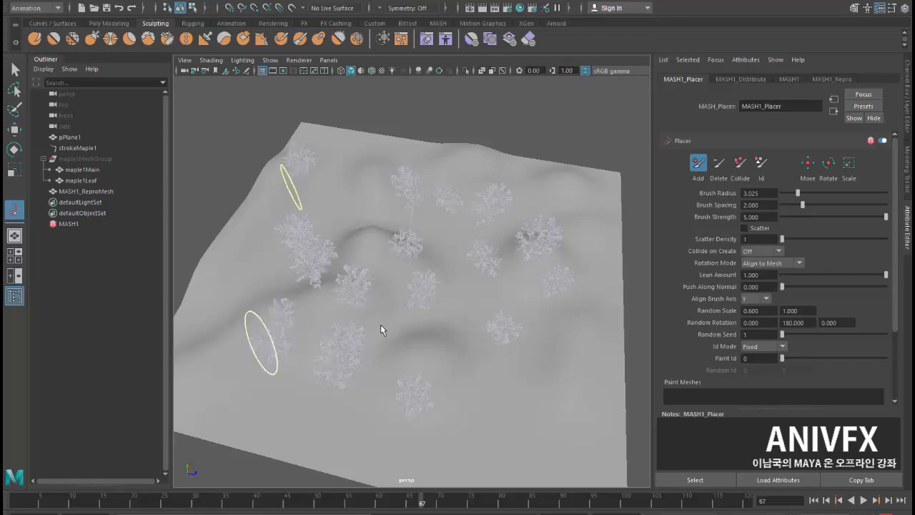
mouse_move(381, 325)
alt+mouse_down()
mouse_move(402, 367)
mouse_move(532, 454)
alt+mouse_up()
click(497, 408)
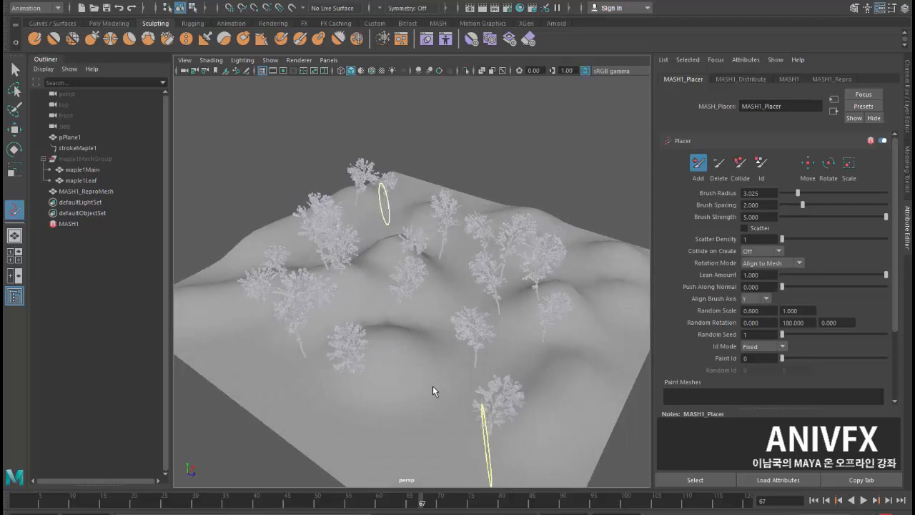
mouse_move(429, 380)
alt+mouse_down()
mouse_move(423, 384)
mouse_move(429, 367)
alt+mouse_up()
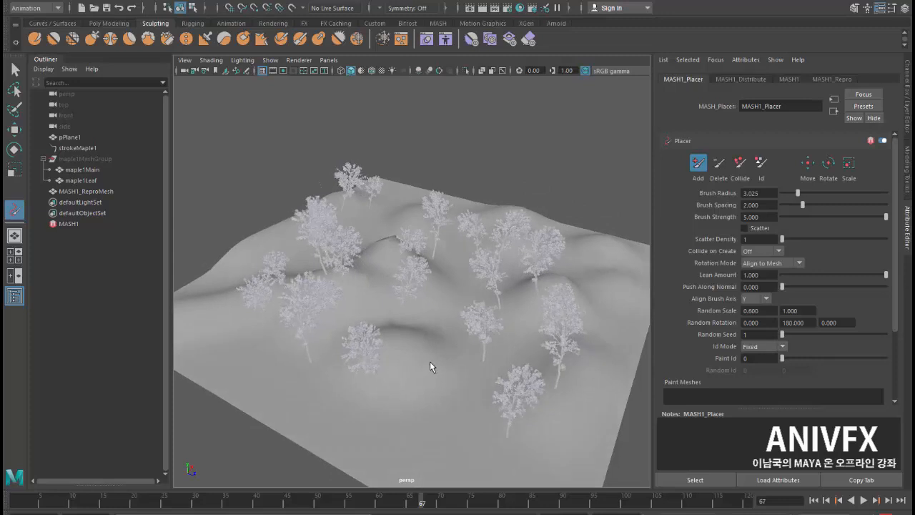
click(476, 352)
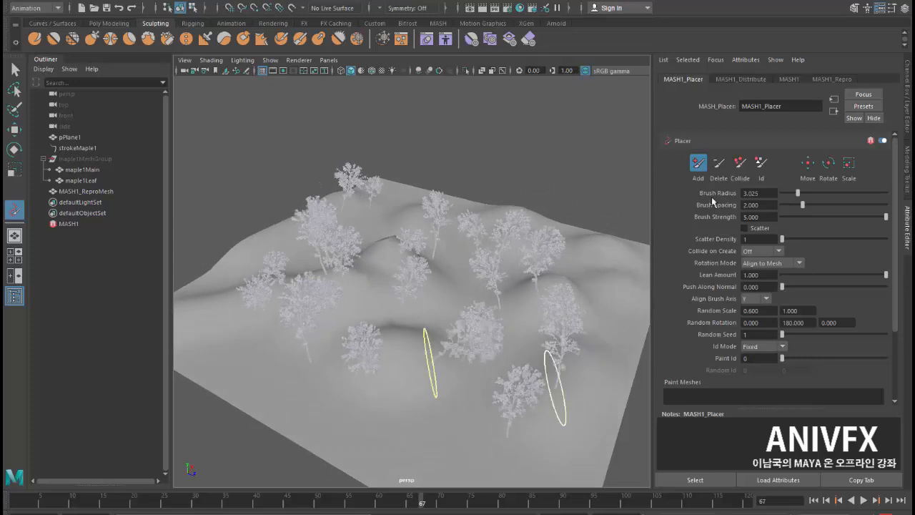
Step: Paint more maple trees onto the lower front slopes of the terrain with the Placer's Add brush
click(430, 400)
alt+drag(376, 365, 452, 367)
click(491, 366)
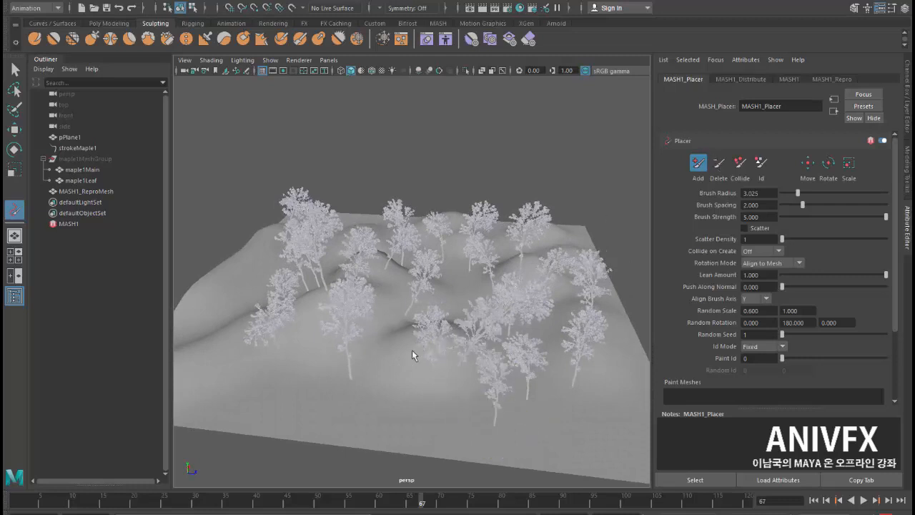
Step: Remove a maple tree from the overlapping pair on the front hill with the Placer's Delete brush
mouse_move(412, 350)
alt+mouse_down()
mouse_move(421, 356)
mouse_move(320, 363)
mouse_move(379, 368)
alt+mouse_up()
click(719, 163)
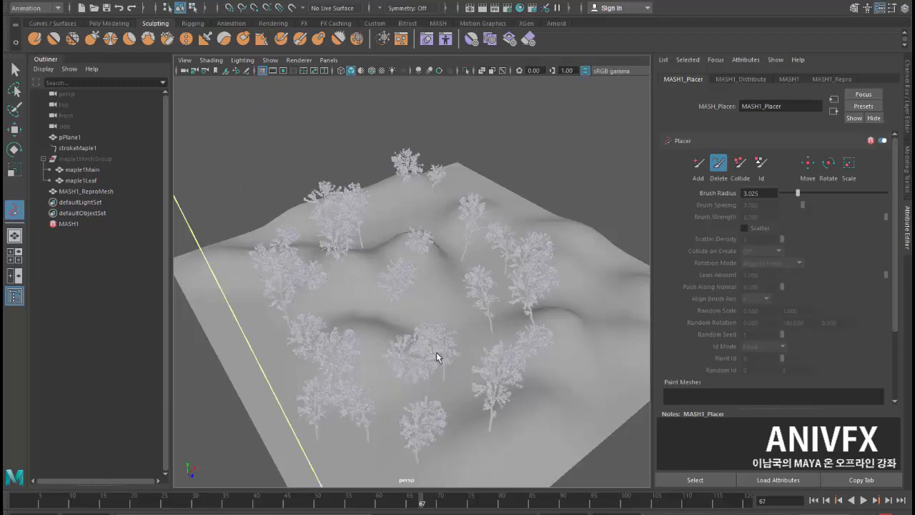
alt+drag(432, 362, 389, 351)
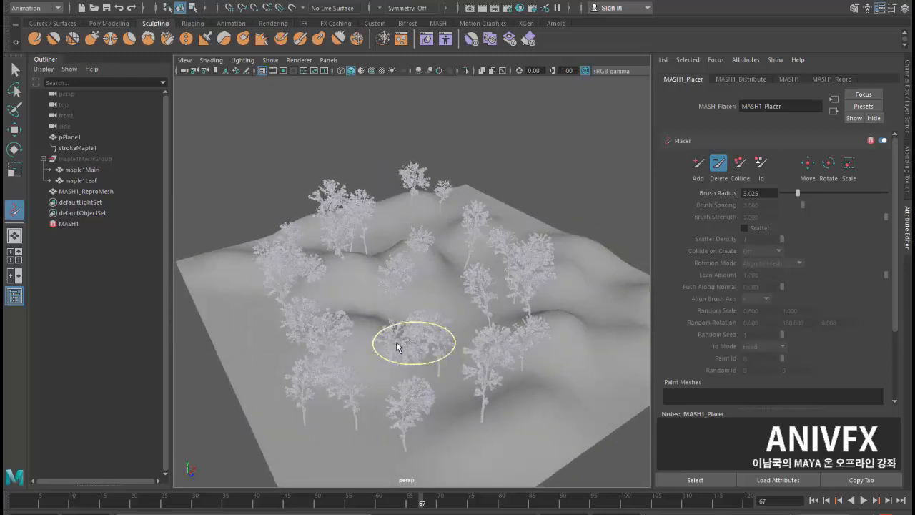
click(395, 349)
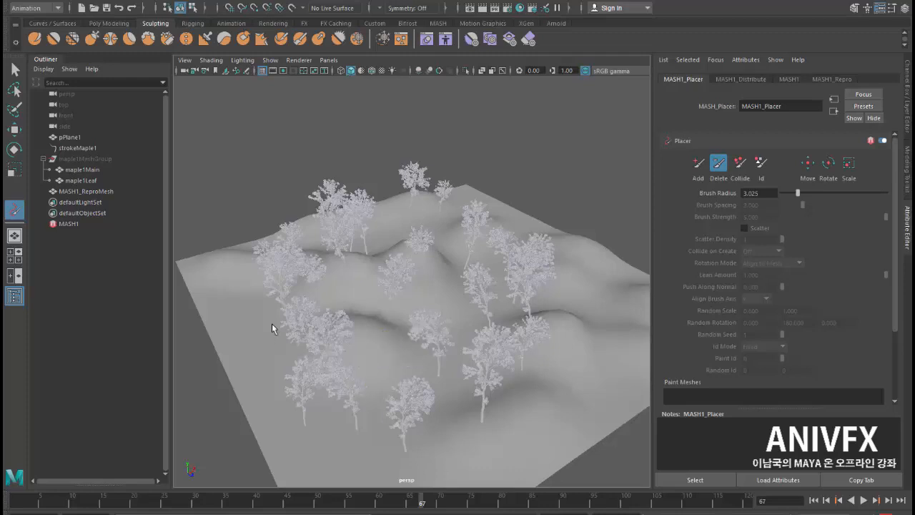
Step: Reposition placed maple trees on the front of the terrain with the Placer's Move tool
mouse_move(321, 374)
alt+mouse_down()
mouse_move(600, 338)
mouse_move(357, 327)
mouse_move(386, 318)
mouse_move(491, 377)
mouse_move(458, 366)
mouse_move(472, 379)
alt+mouse_up()
click(808, 165)
click(551, 358)
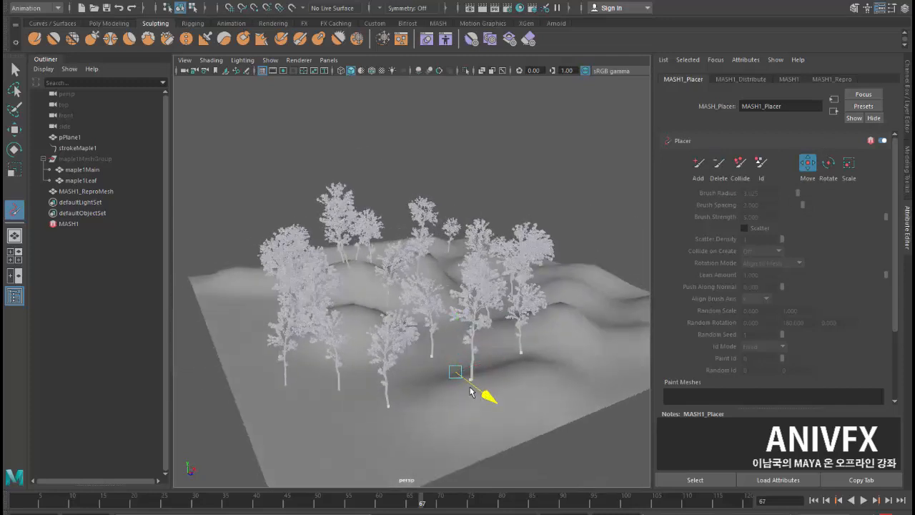
click(470, 390)
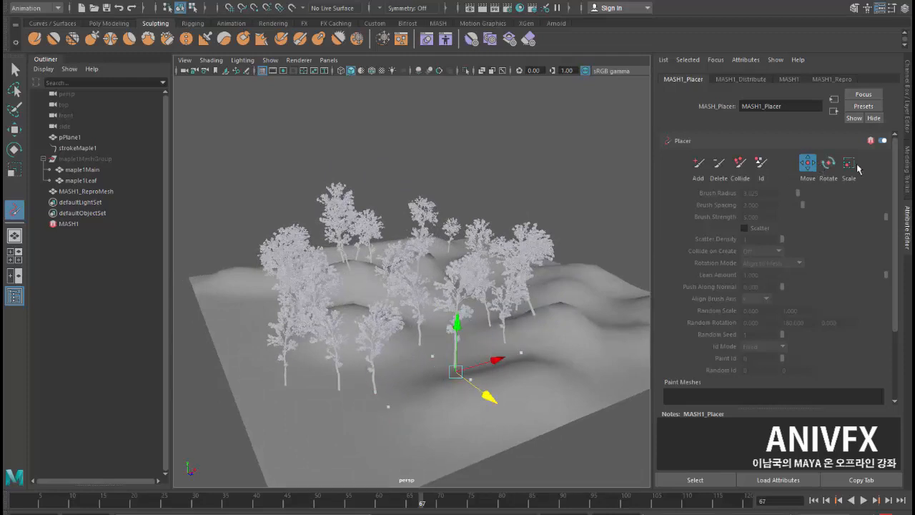
Step: Inspect the scattered maple trees from low and high angles and check the Placer's remaining settings
alt+drag(313, 359, 360, 364)
alt+right_drag(360, 364, 198, 426)
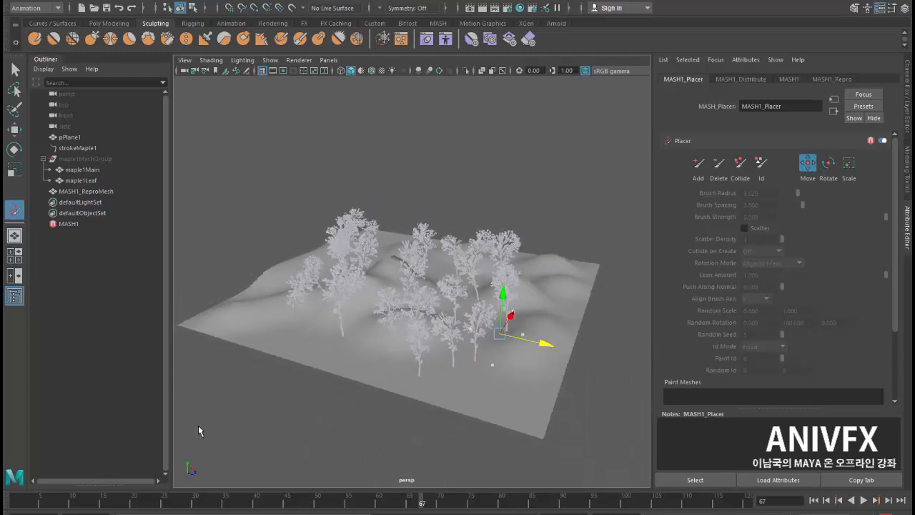
alt+drag(291, 424, 333, 390)
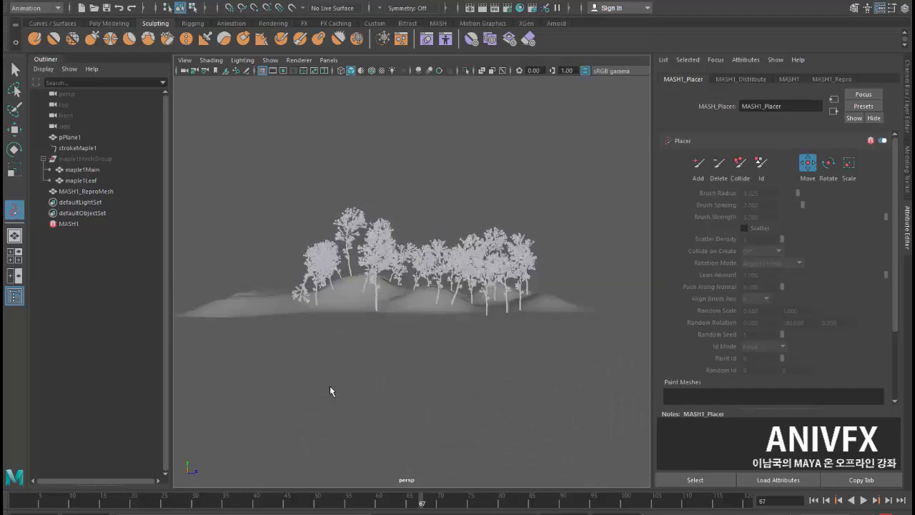
scroll(799, 322, down, 3)
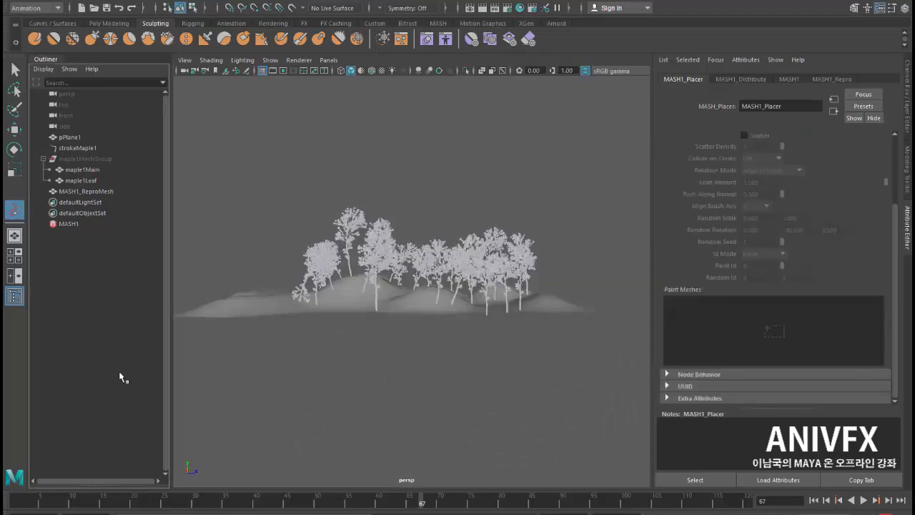
alt+drag(307, 367, 314, 392)
scroll(315, 393, up, 2)
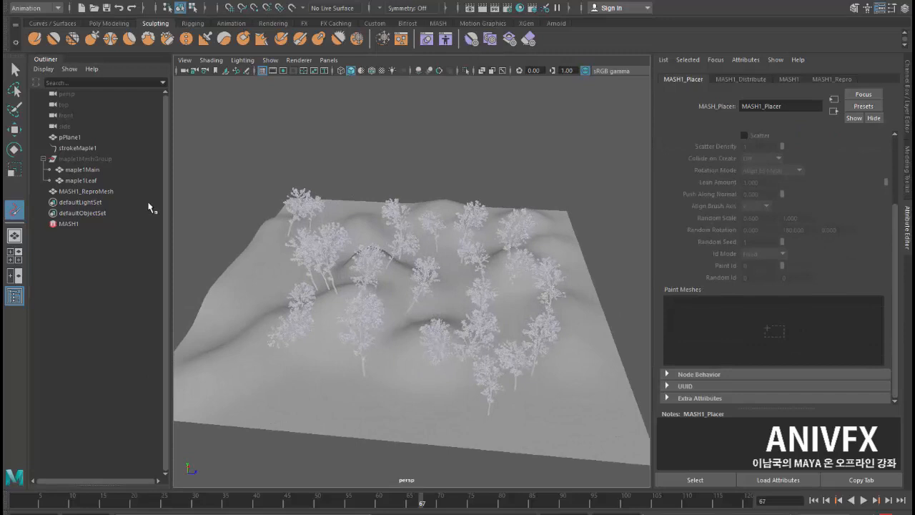
Step: Select the source tree's maple1Main mesh and its parent maple1MeshGroup, and review the instanced trees closer up
click(95, 158)
click(84, 170)
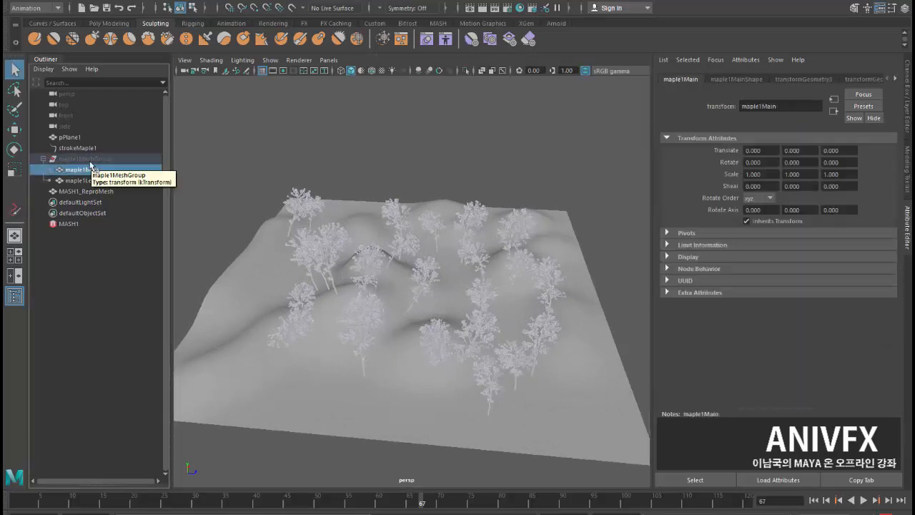
key(Up)
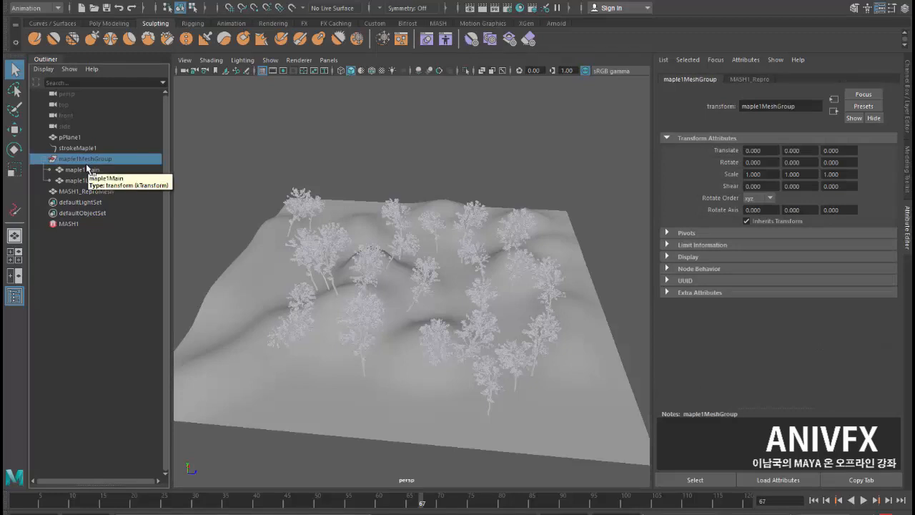
alt+drag(237, 271, 249, 273)
scroll(261, 280, up, 3)
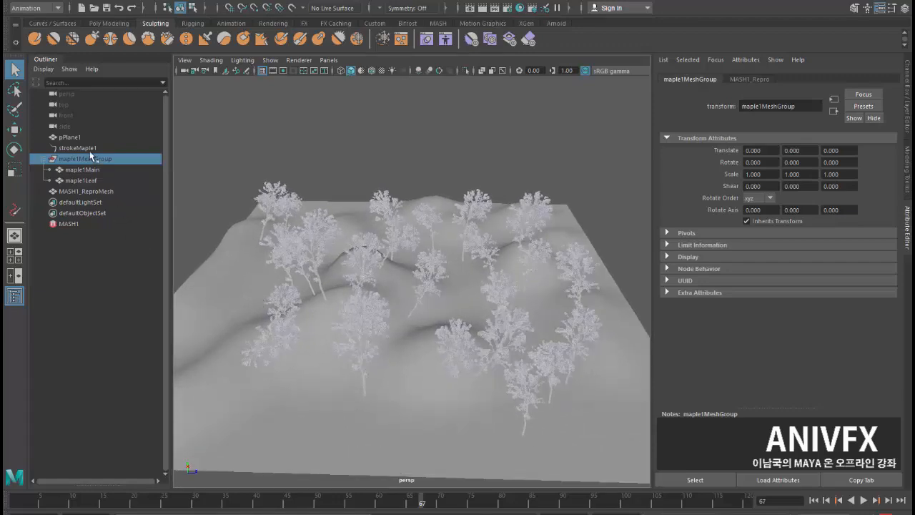
alt+drag(249, 254, 389, 331)
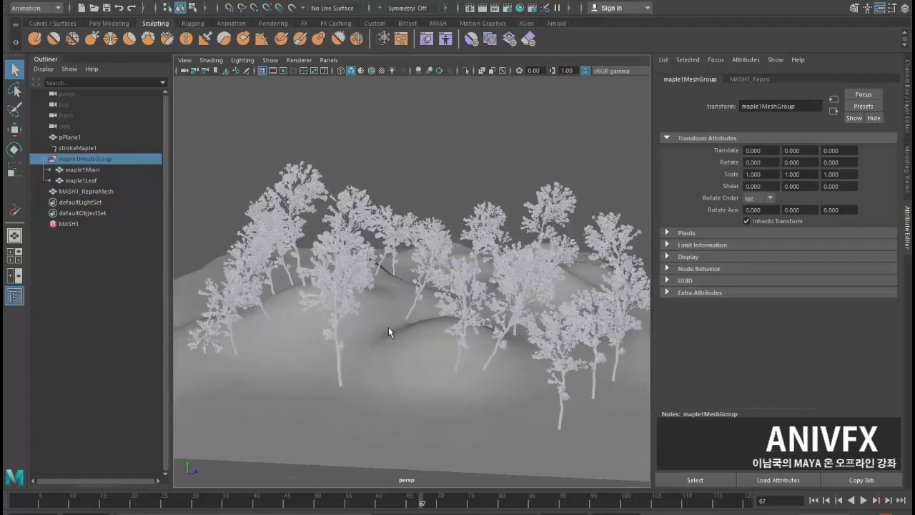
Step: Play and stop the timeline to preview the maple trees, checking them close up with textured display
key(alt+v)
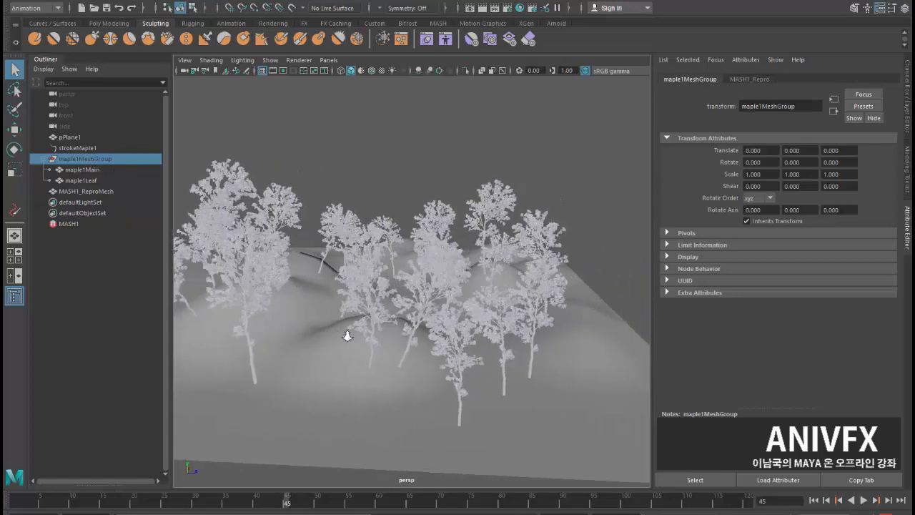
key(alt+v)
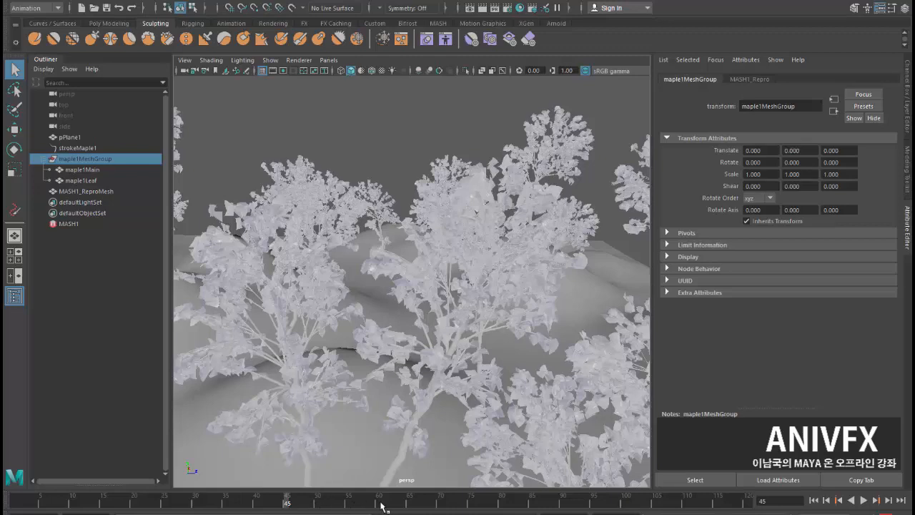
key(alt+v)
key(alt+v)
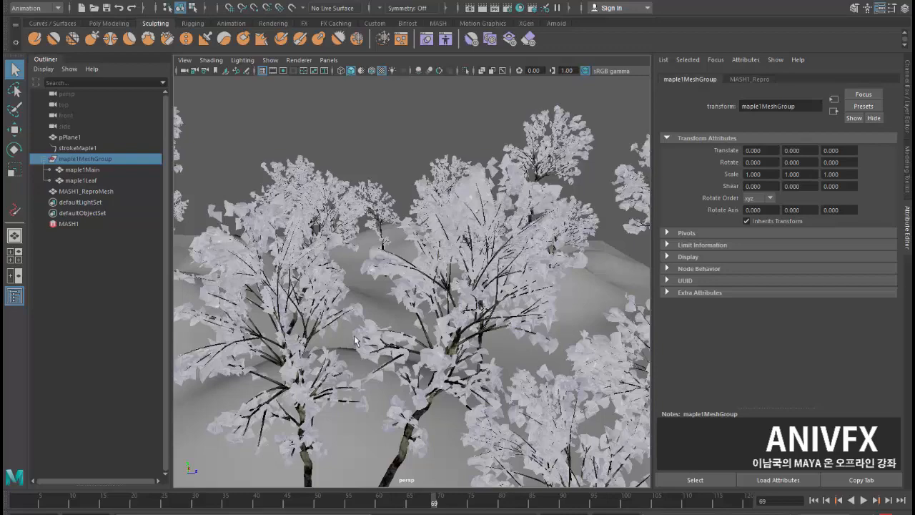
scroll(357, 343, down, 5)
alt+drag(331, 359, 424, 259)
scroll(327, 332, down, 5)
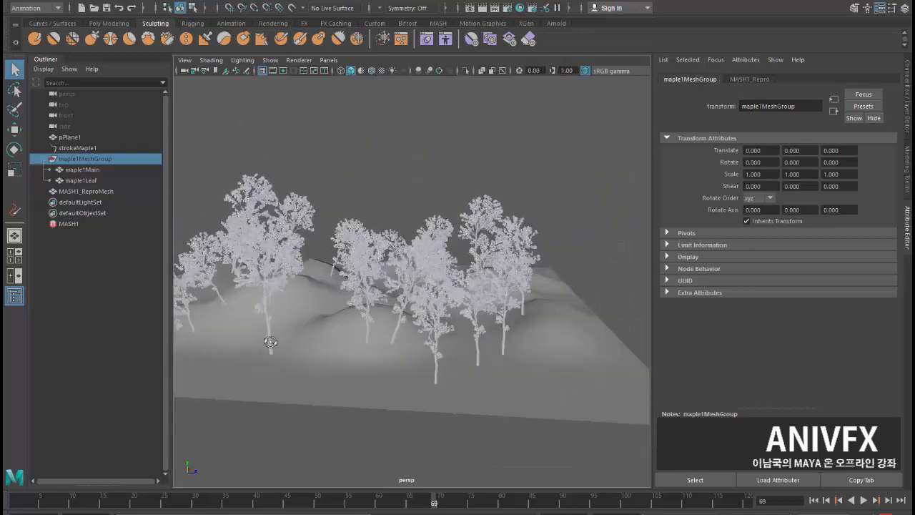
Step: Turn on wireframe-on-shaded display for the terrain and trees, and clear the selection
alt+drag(272, 331, 414, 92)
click(371, 70)
alt+drag(354, 184, 300, 211)
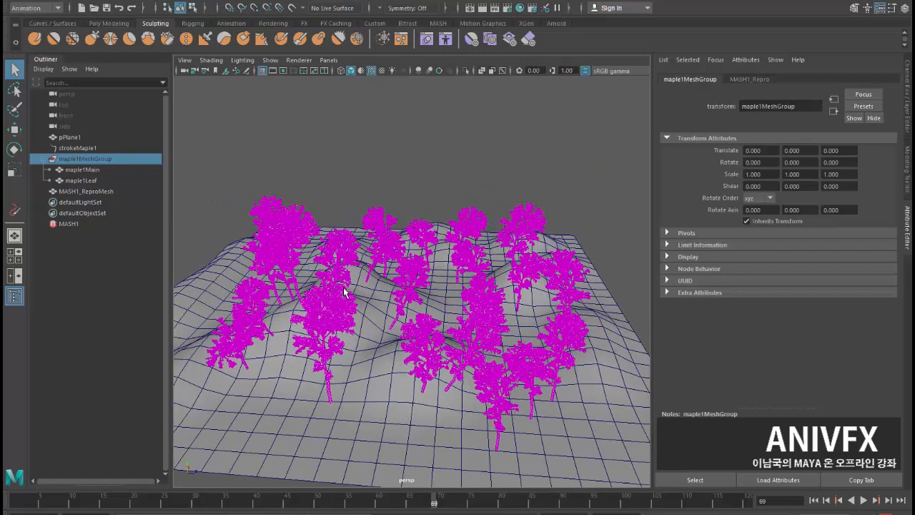
click(370, 127)
Step: Examine the polygon density of the maple trees and terrain in wireframe from several distances and angles
alt+drag(288, 247, 282, 229)
scroll(321, 266, up, 6)
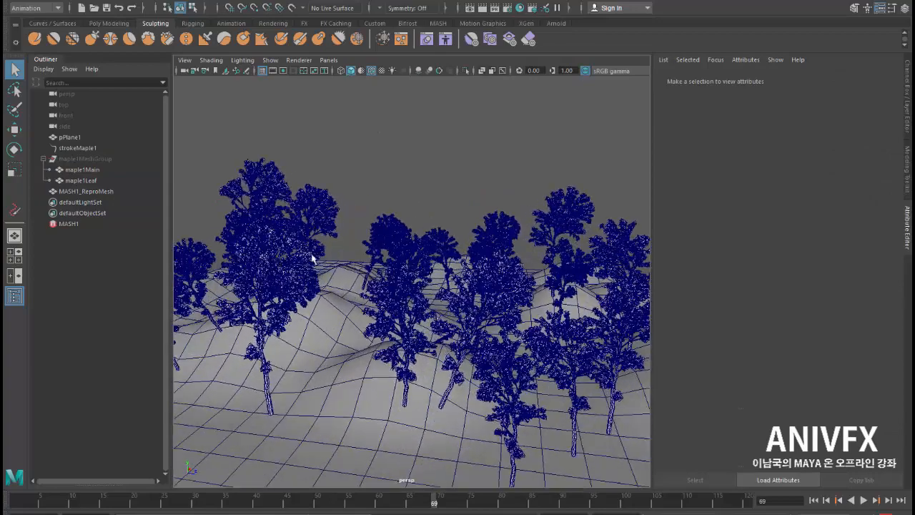
scroll(287, 283, down, 4)
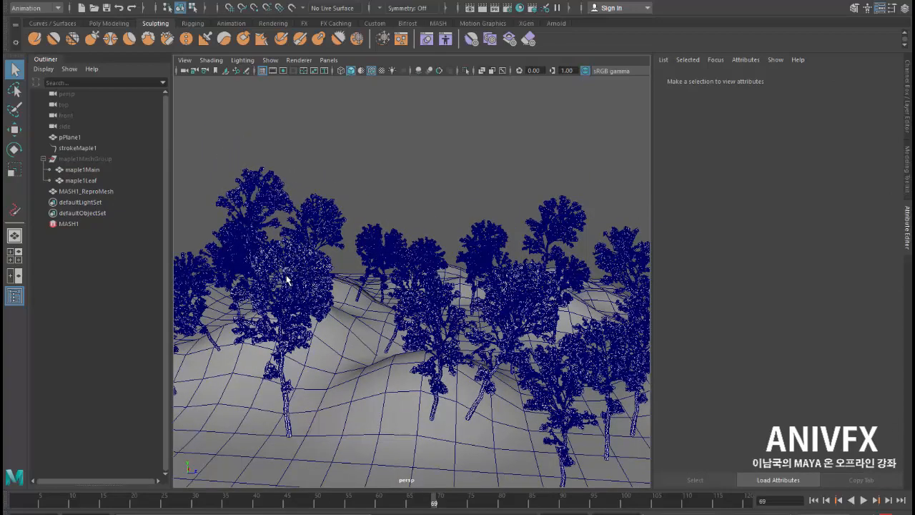
mouse_move(299, 307)
alt+mouse_down()
mouse_move(300, 323)
mouse_move(317, 317)
mouse_move(309, 307)
alt+mouse_up()
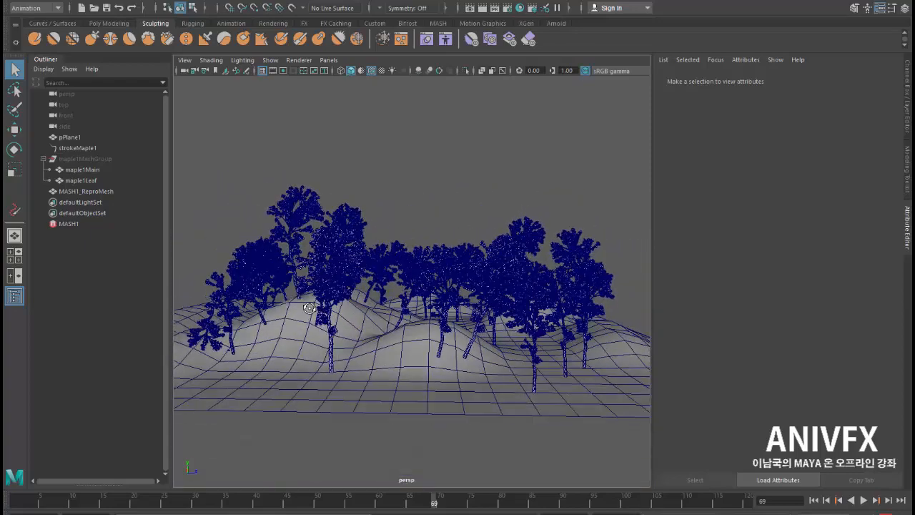
scroll(309, 307, up, 4)
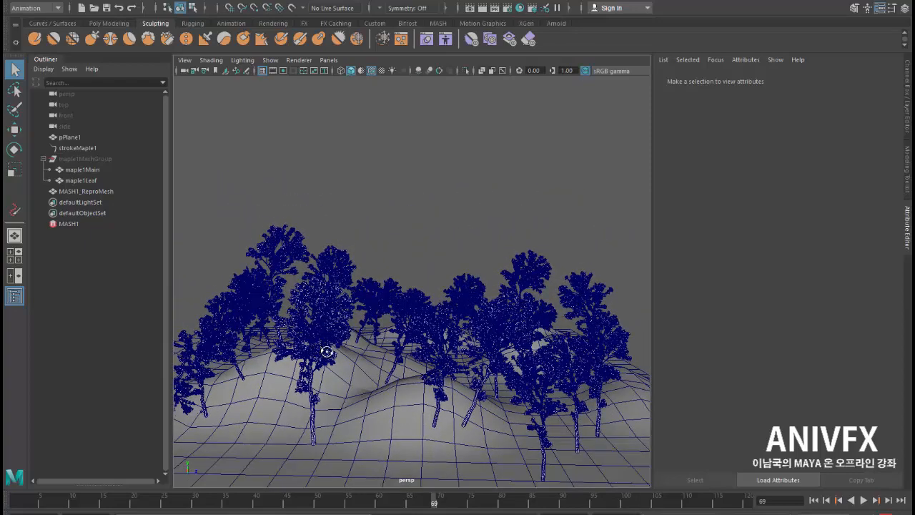
alt+drag(327, 351, 257, 330)
alt+drag(322, 305, 325, 312)
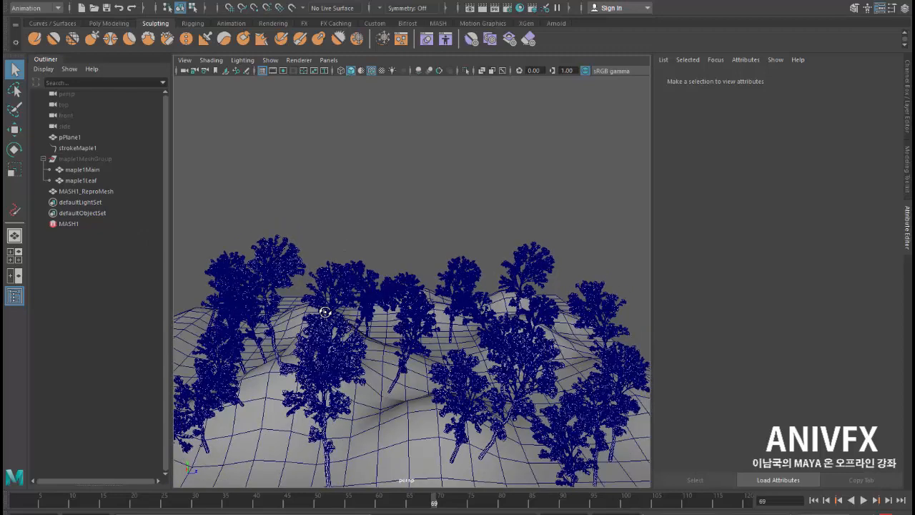
Step: Select strokeMaple1 to check its link to the scattered trees, and clear the selection
click(74, 149)
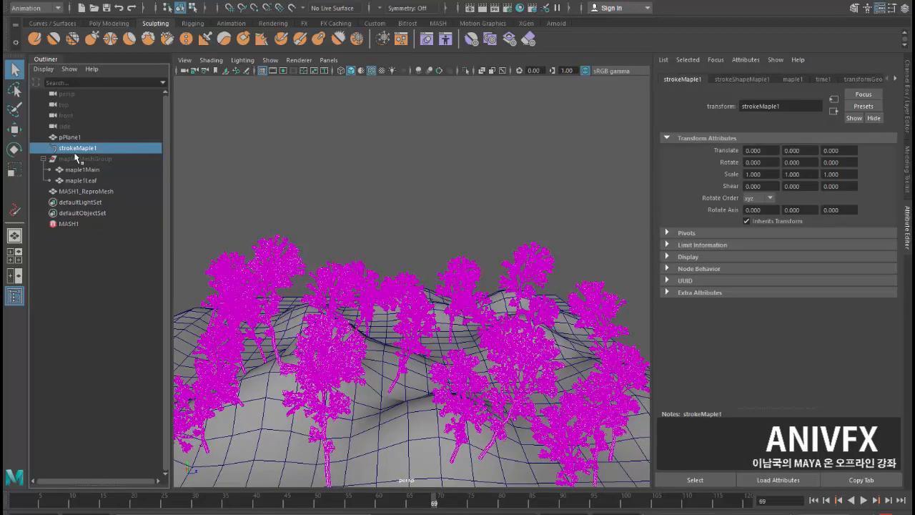
click(310, 212)
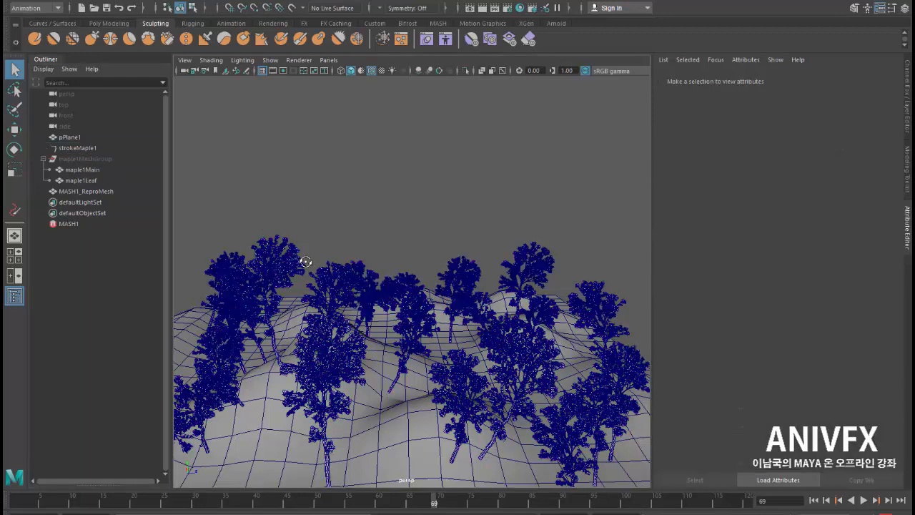
alt+drag(306, 263, 304, 256)
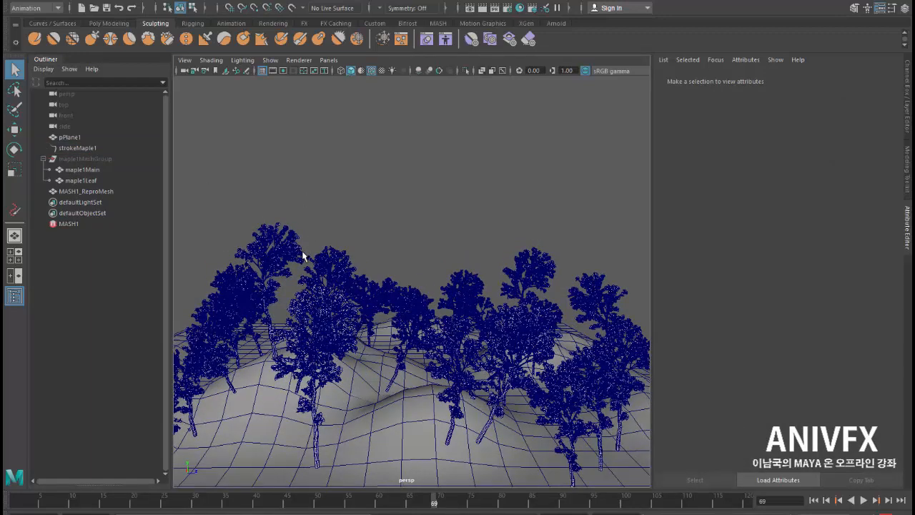